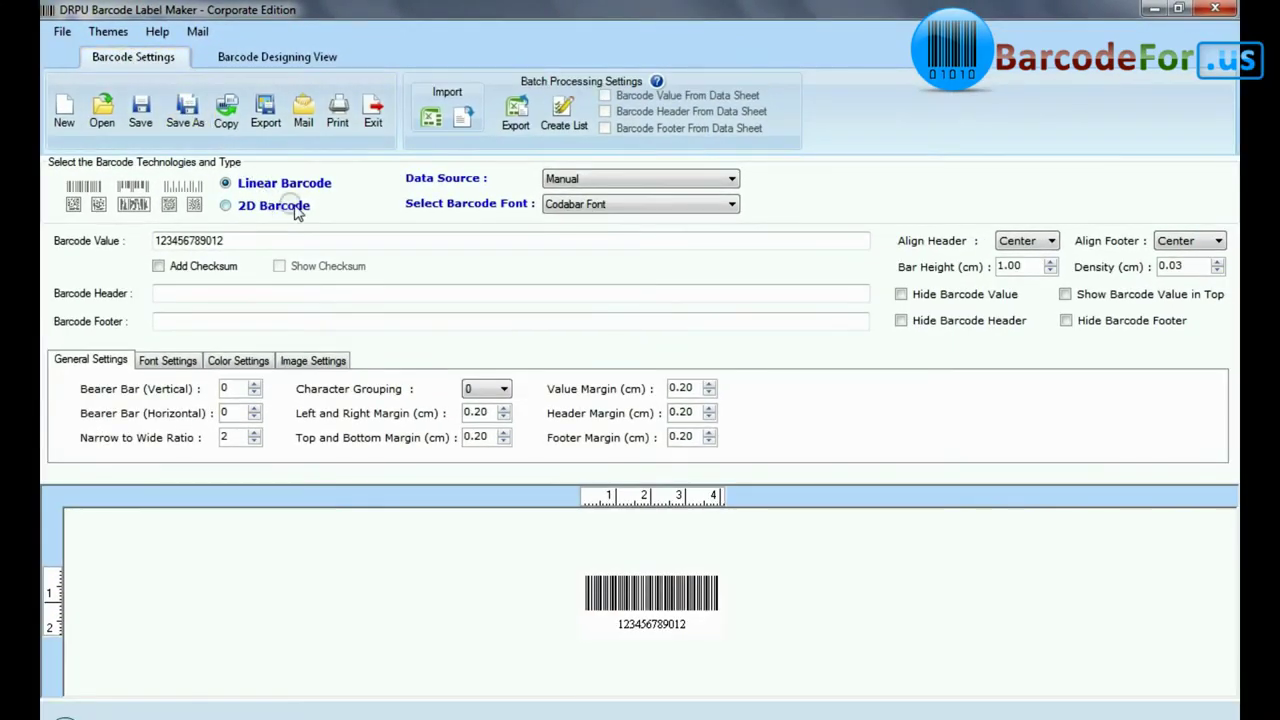
pyautogui.click(556, 205)
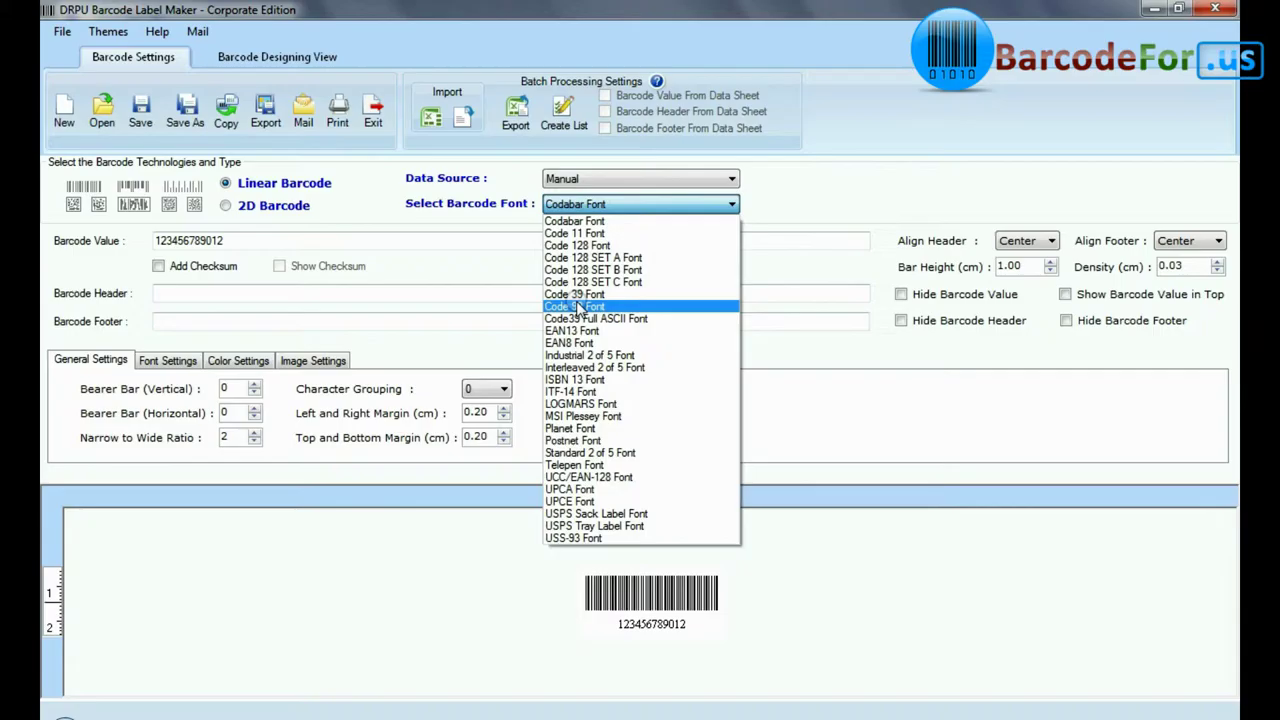
pyautogui.click(583, 308)
pyautogui.moveTo(258, 241); pyautogui.dragTo(152, 241)
pyautogui.hotkey('ctrl', 'v')
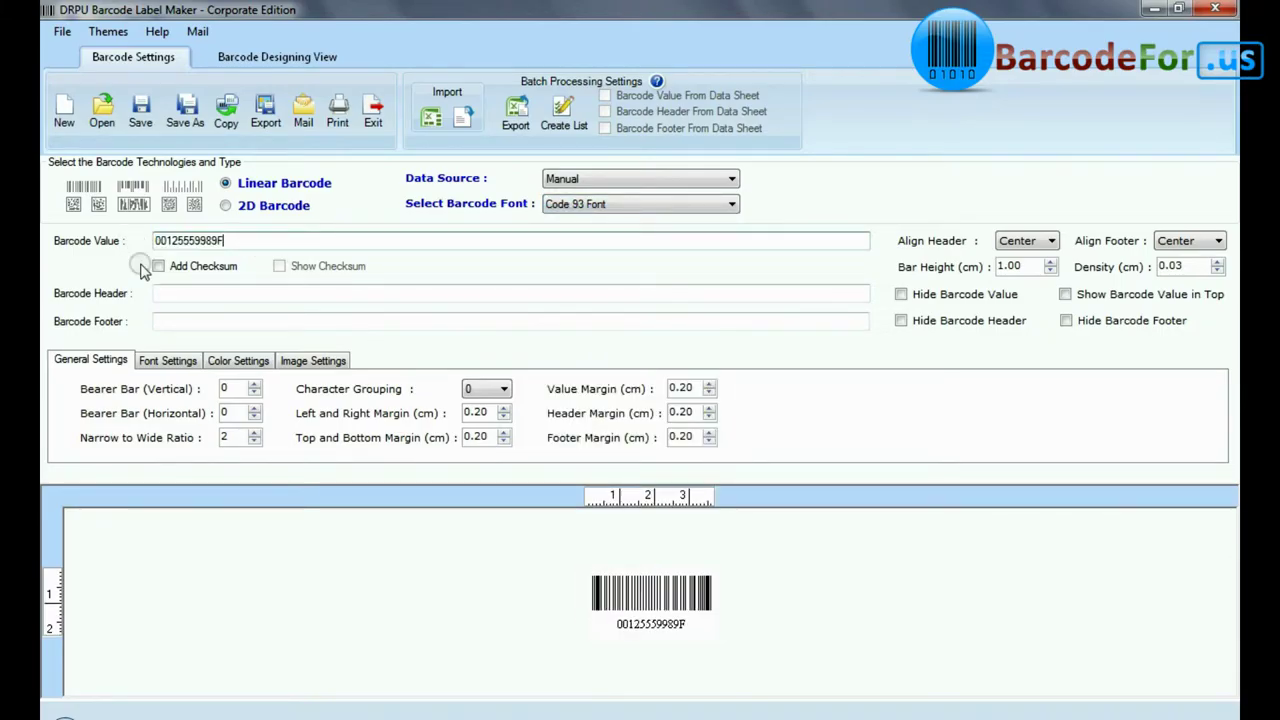
pyautogui.click(259, 300)
pyautogui.write('Code 93 Barcode Font')
pyautogui.press('Tab')
pyautogui.write('De')
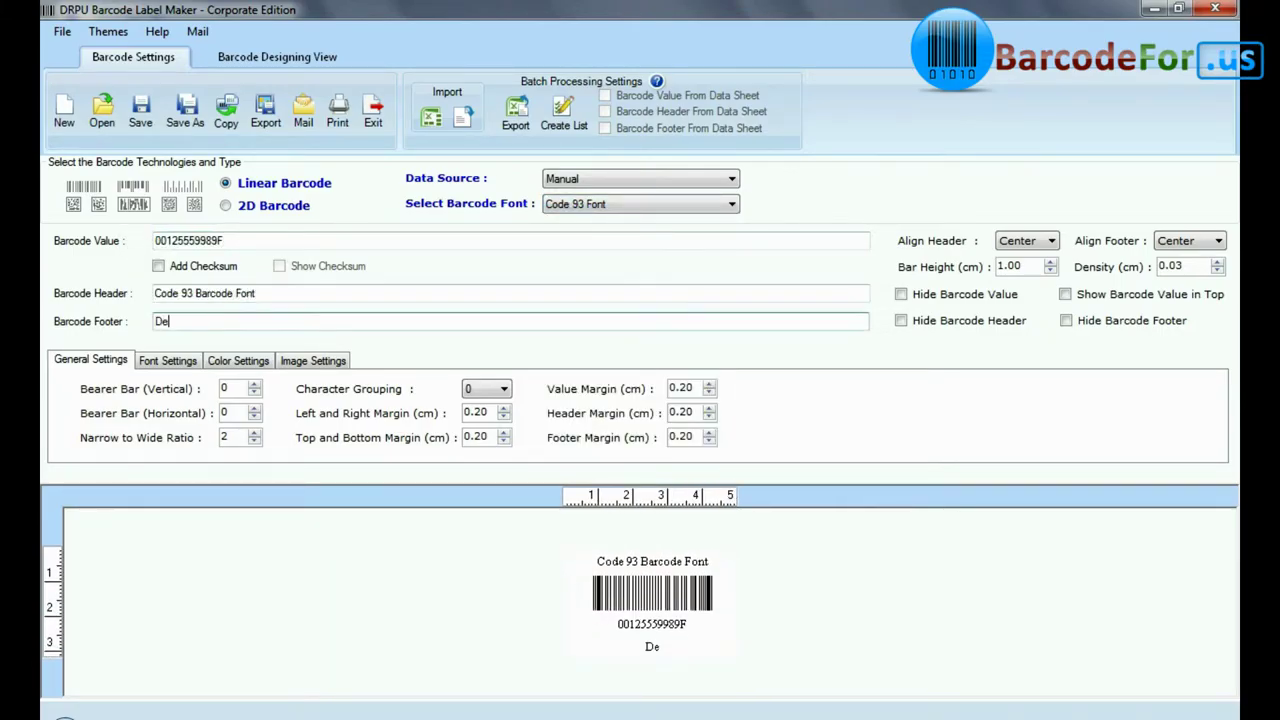
pyautogui.write('signed using DRPU Software')
# - Raise the bar height to 1.40 cm and the density to 0.06 cm
pyautogui.click(1050, 263)
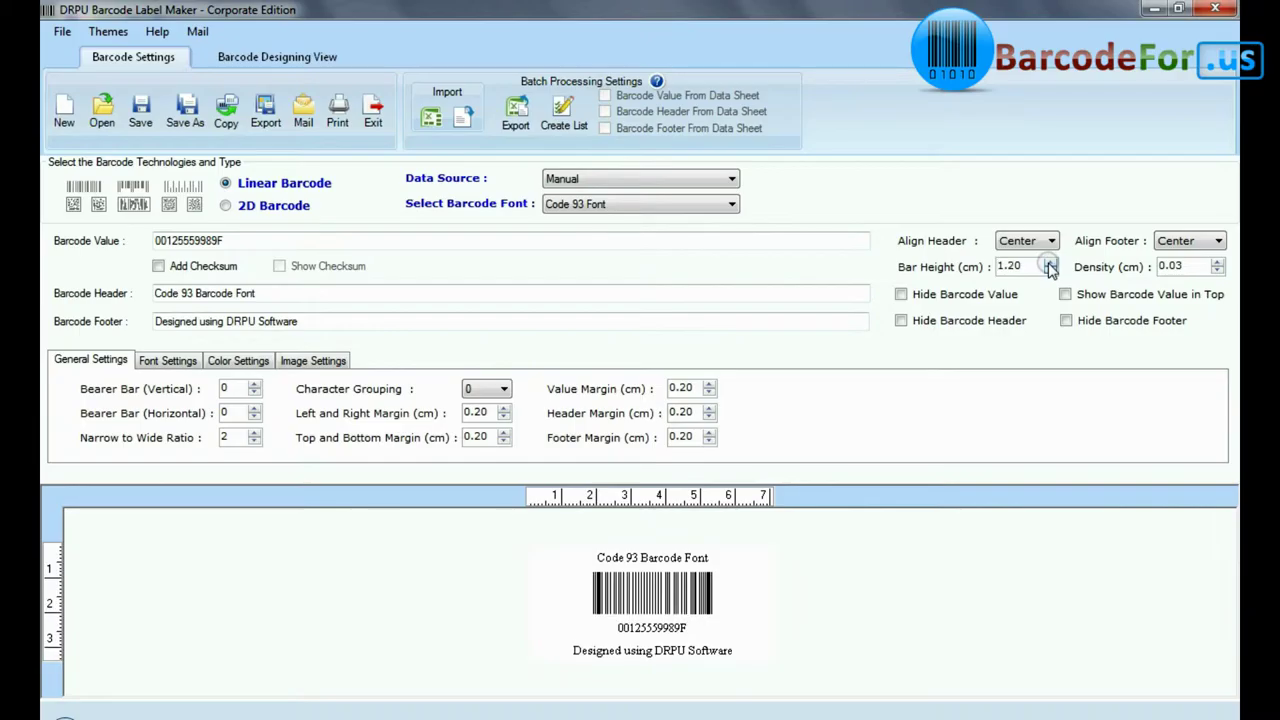
pyautogui.click(1050, 263)
pyautogui.click(1050, 263)
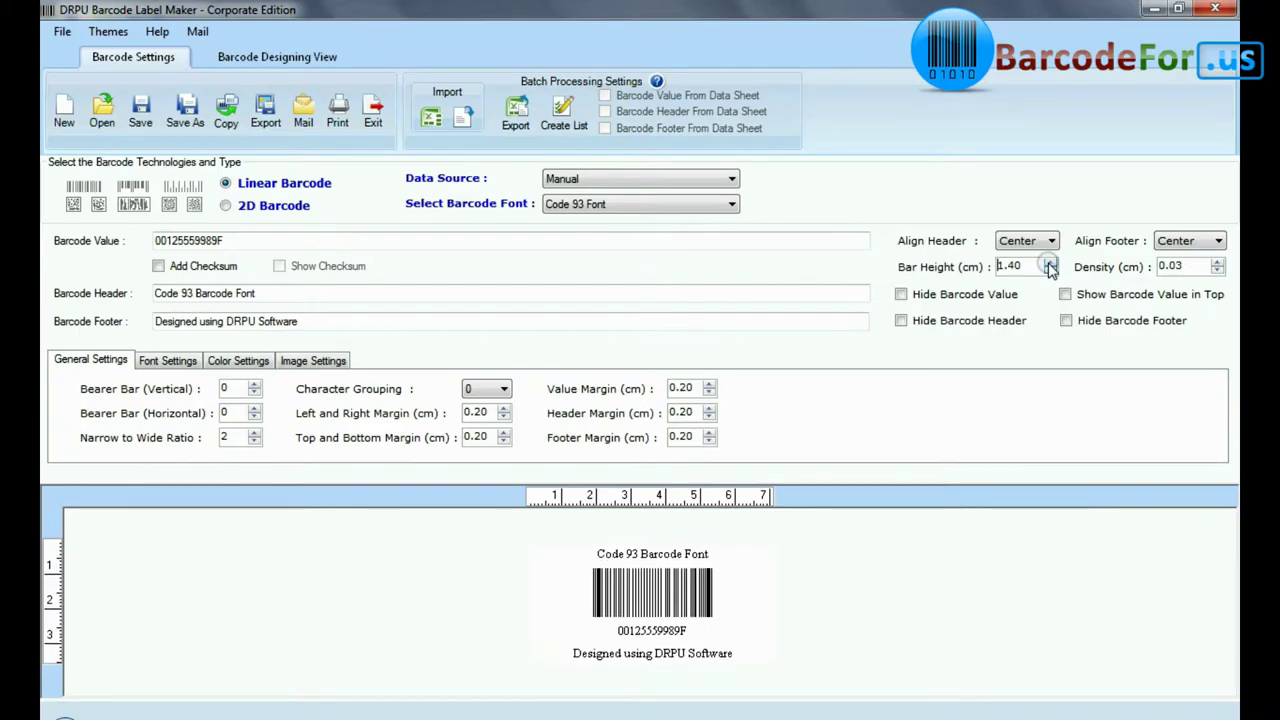
pyautogui.click(1218, 262)
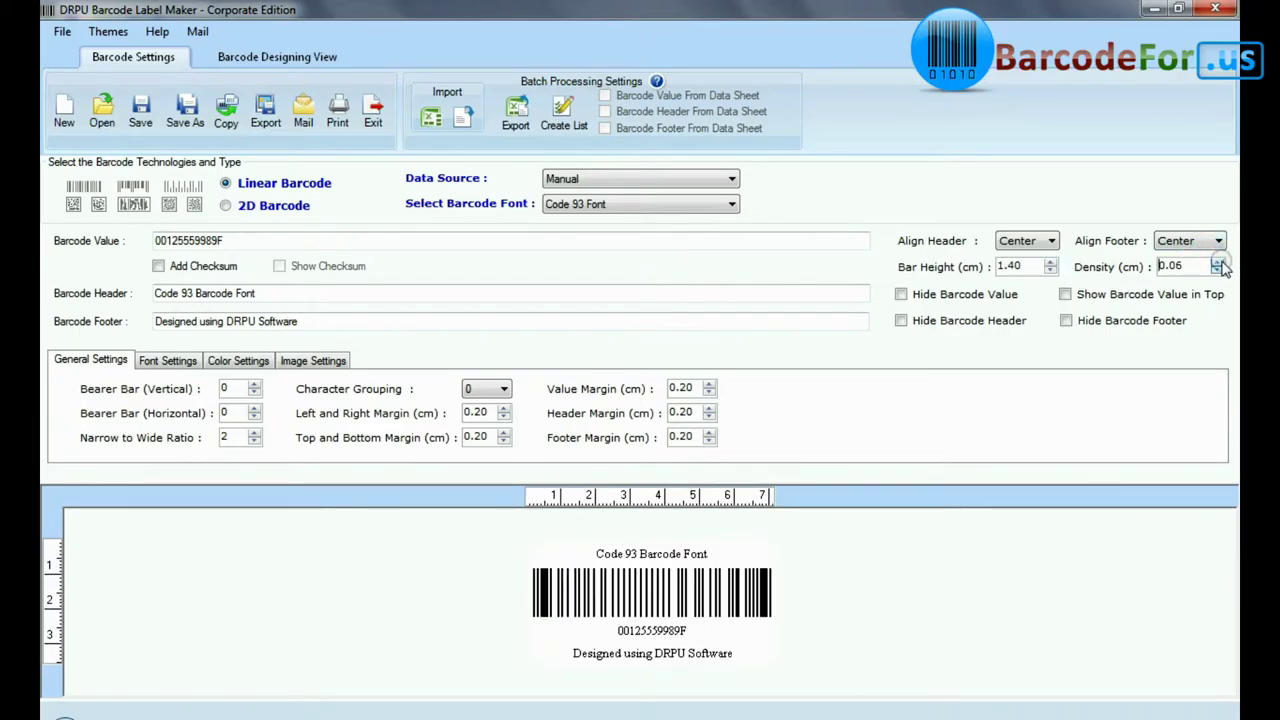
# - Set the barcode header font to Microsoft Sans Serif, Bold, 12 pt
pyautogui.click(163, 362)
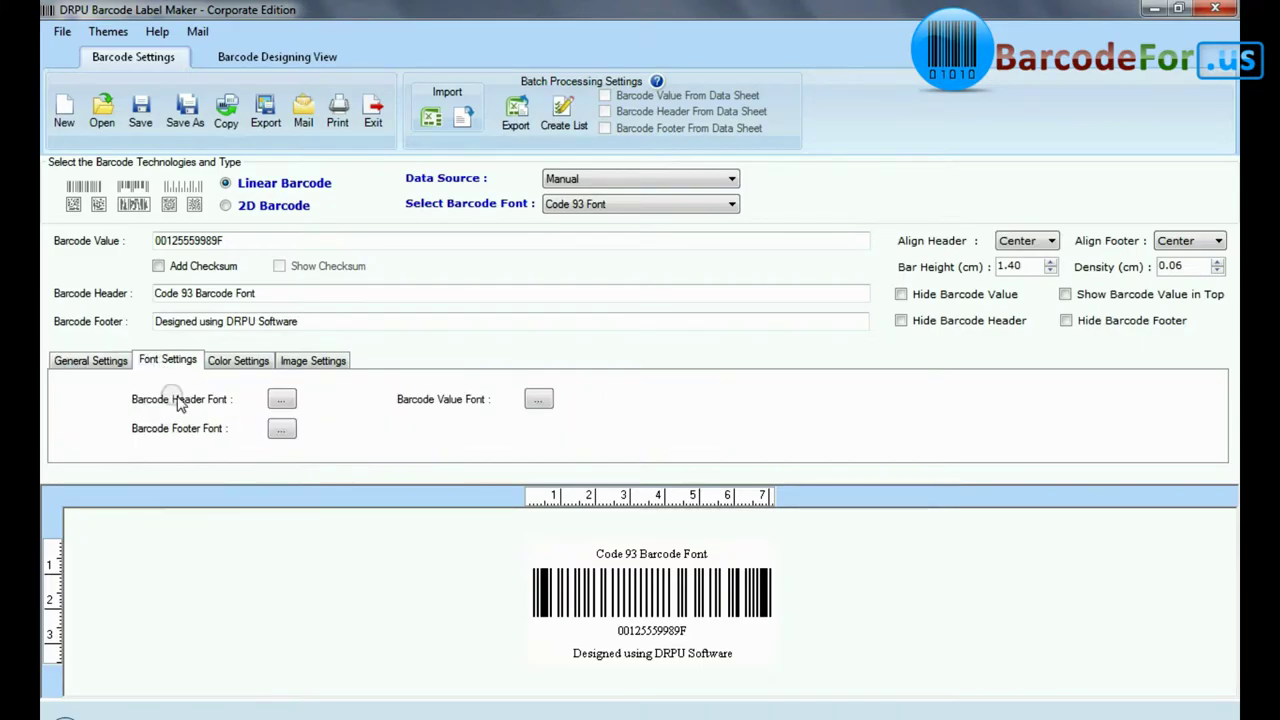
pyautogui.click(282, 400)
pyautogui.scroll(5, 510, 255)
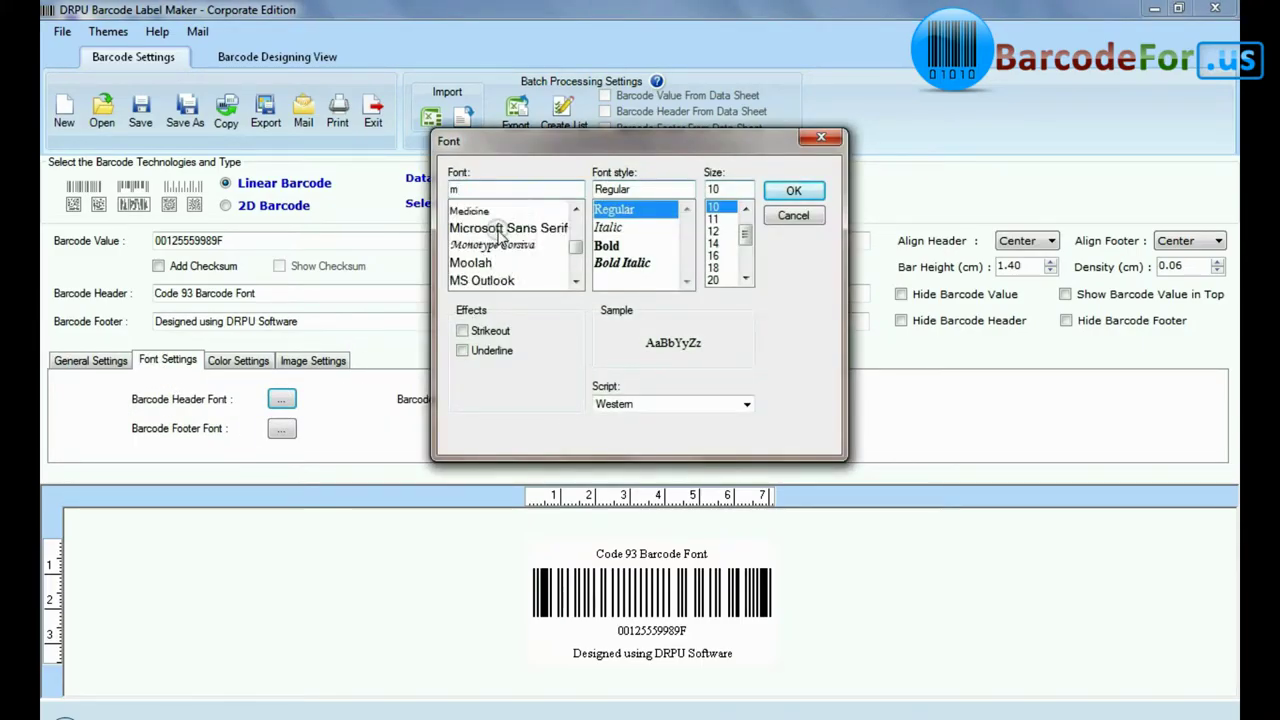
pyautogui.click(505, 228)
pyautogui.click(609, 245)
pyautogui.click(713, 231)
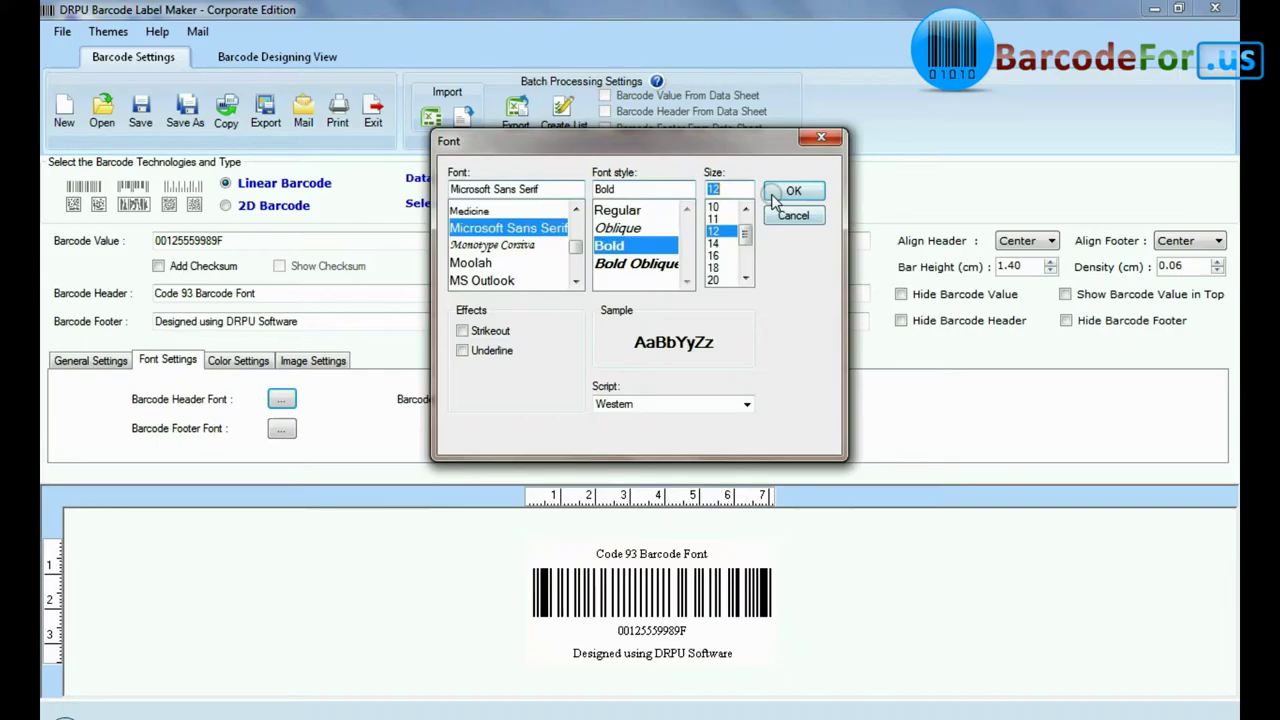
pyautogui.click(793, 190)
# - Check colour and orientation settings, keeping black bars and an upright barcode, then open the designing view
pyautogui.click(238, 360)
pyautogui.click(253, 397)
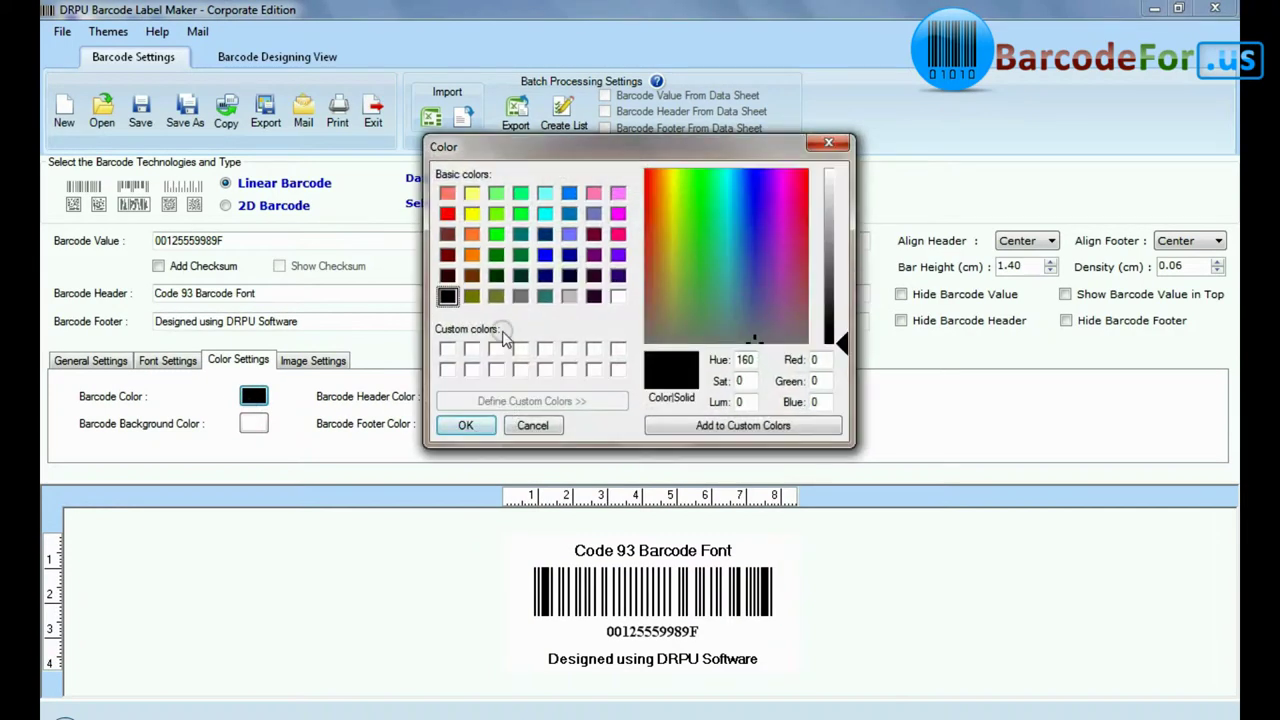
pyautogui.click(466, 427)
pyautogui.click(318, 362)
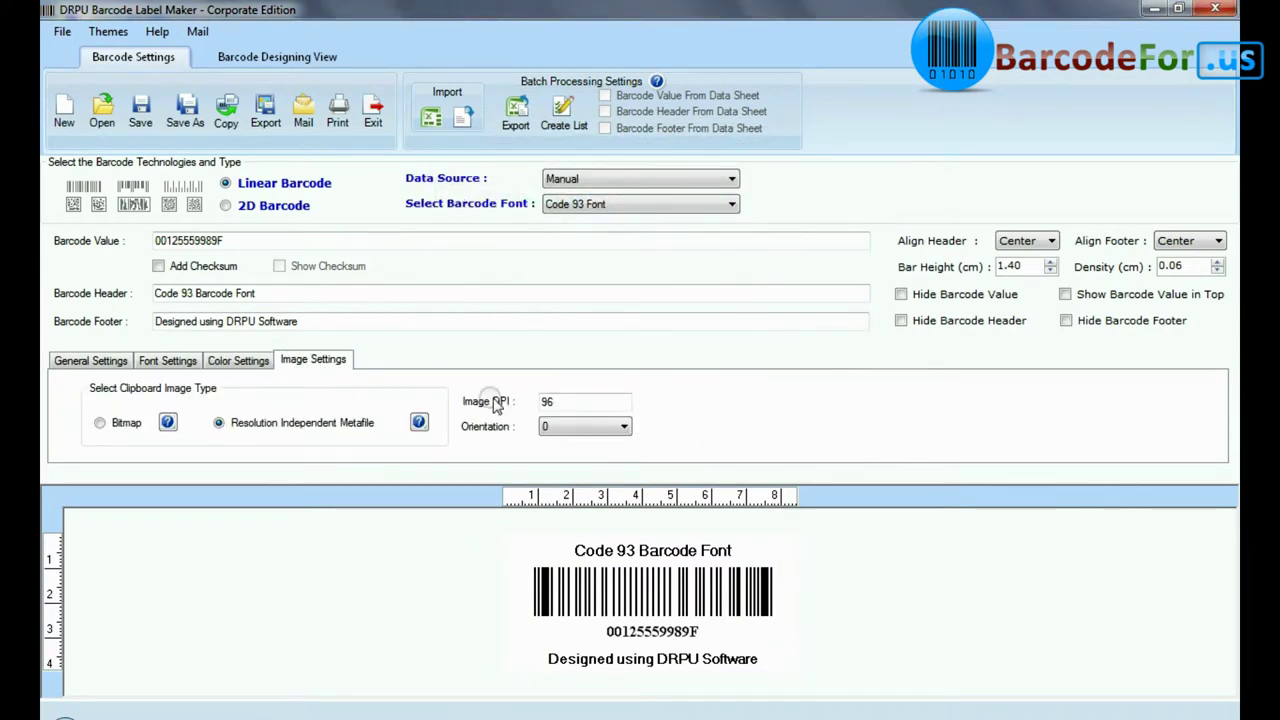
pyautogui.click(545, 427)
pyautogui.click(556, 452)
pyautogui.click(560, 427)
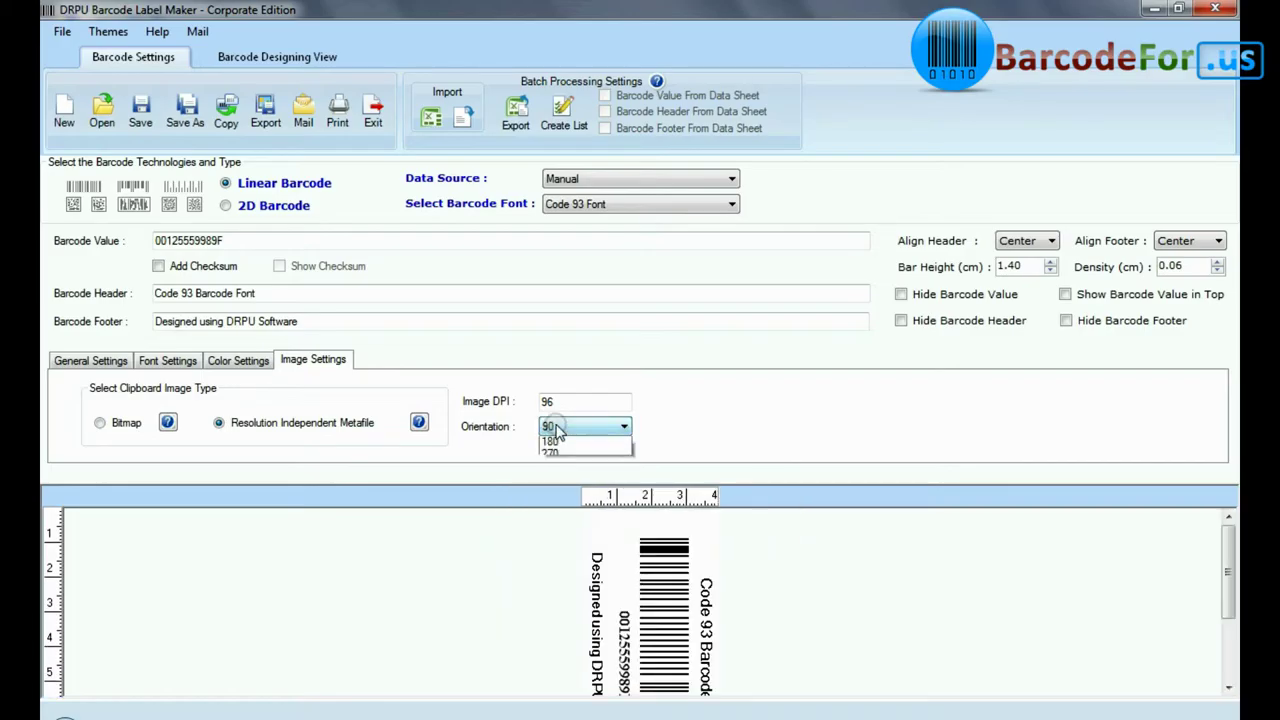
pyautogui.click(557, 440)
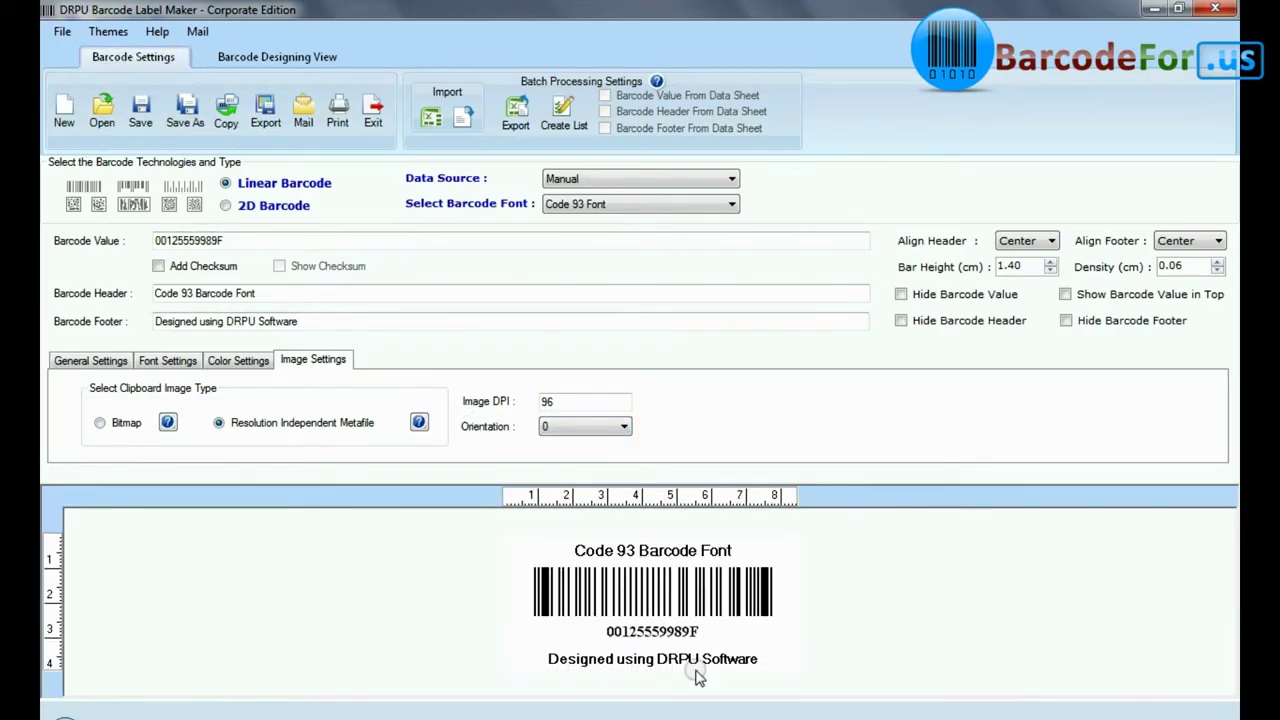
pyautogui.click(246, 56)
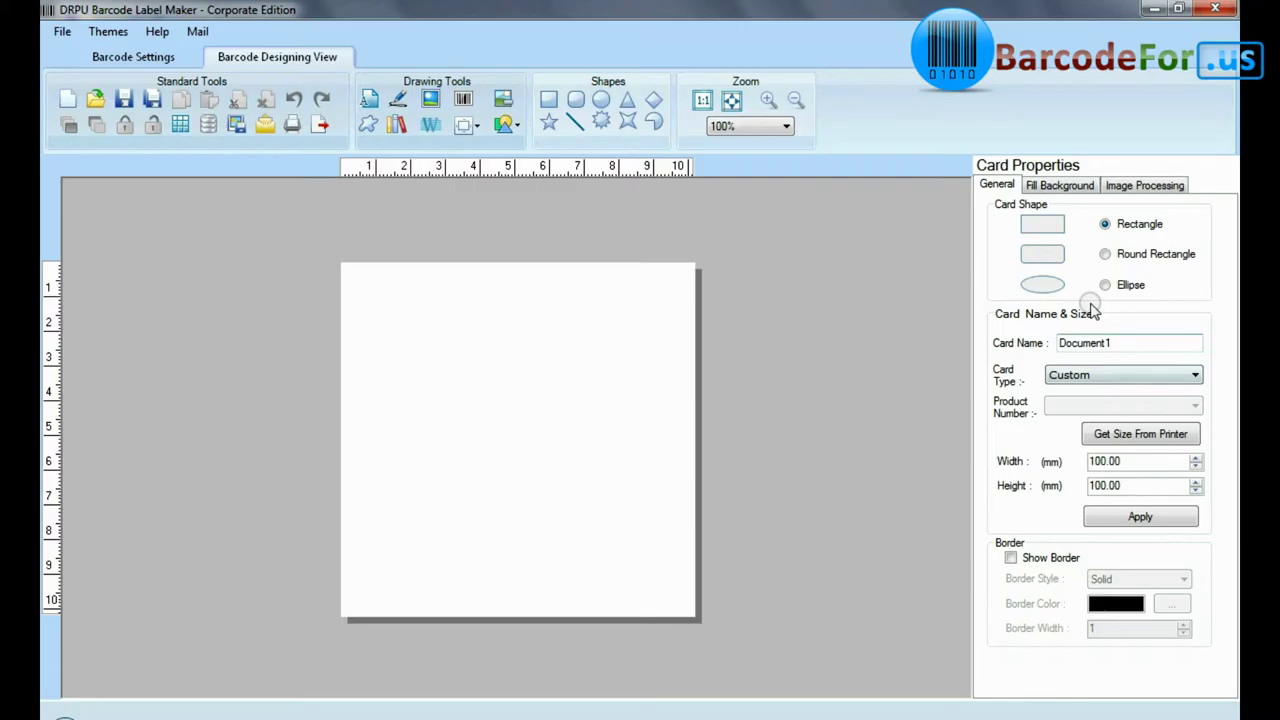
pyautogui.click(1105, 254)
pyautogui.doubleClick(1140, 485)
pyautogui.write('50')
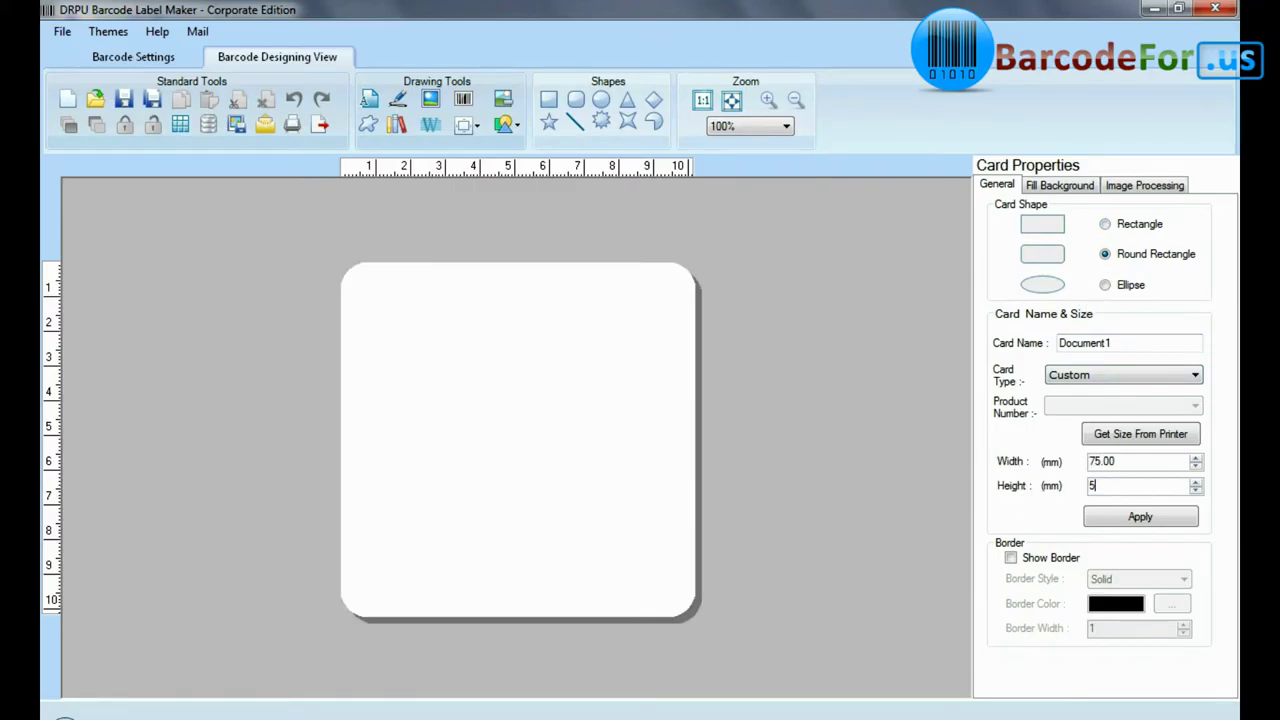
pyautogui.click(1140, 517)
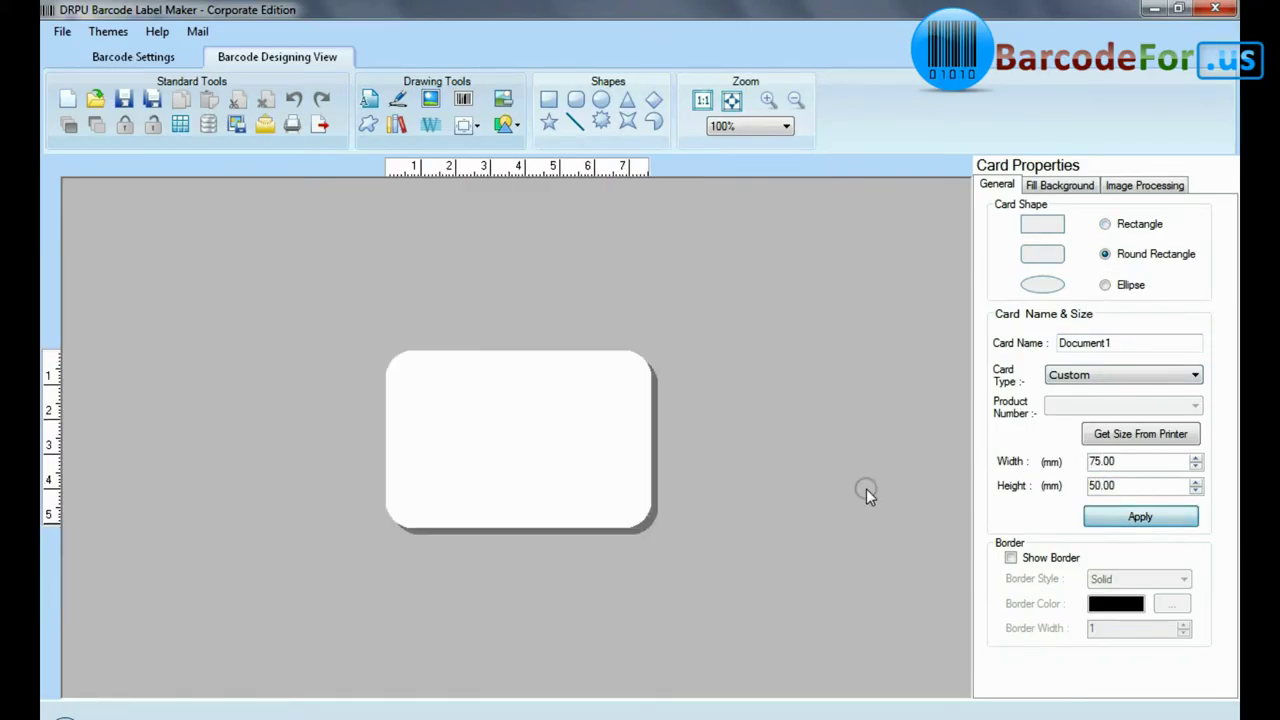
pyautogui.click(463, 100)
pyautogui.click(518, 422)
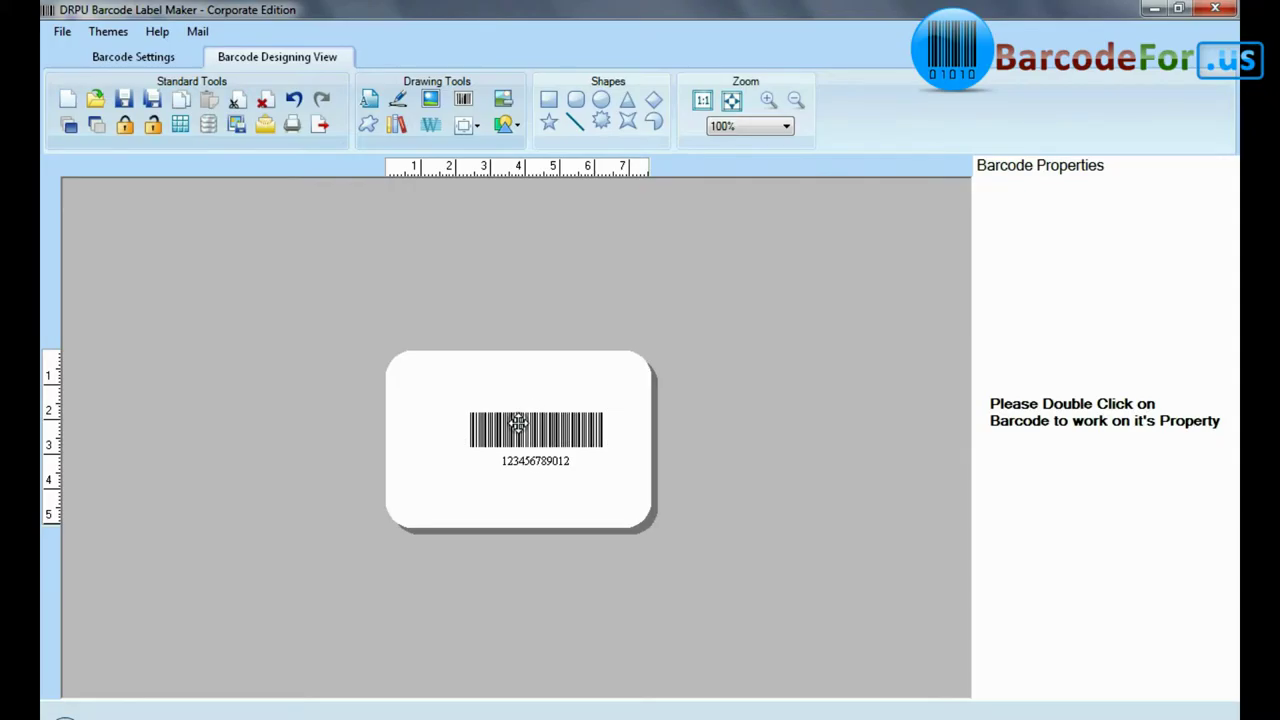
pyautogui.doubleClick(518, 422)
pyautogui.click(762, 106)
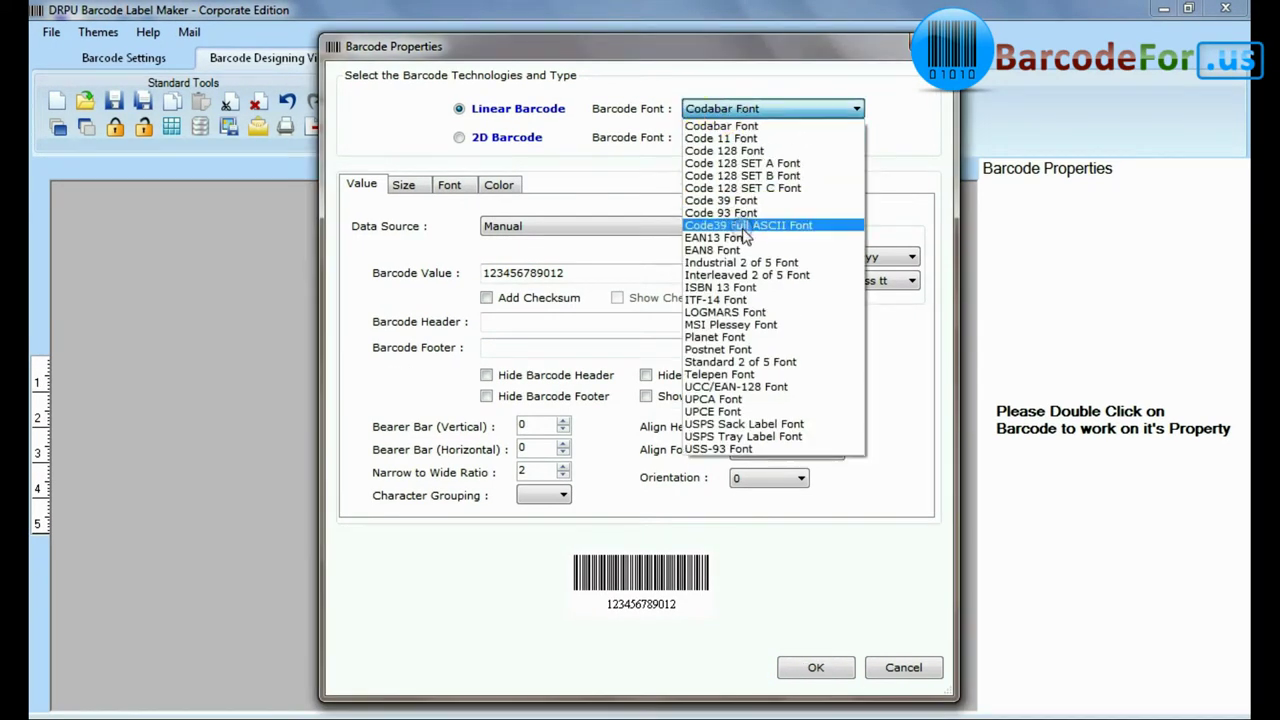
pyautogui.click(720, 213)
pyautogui.moveTo(590, 273); pyautogui.dragTo(510, 279)
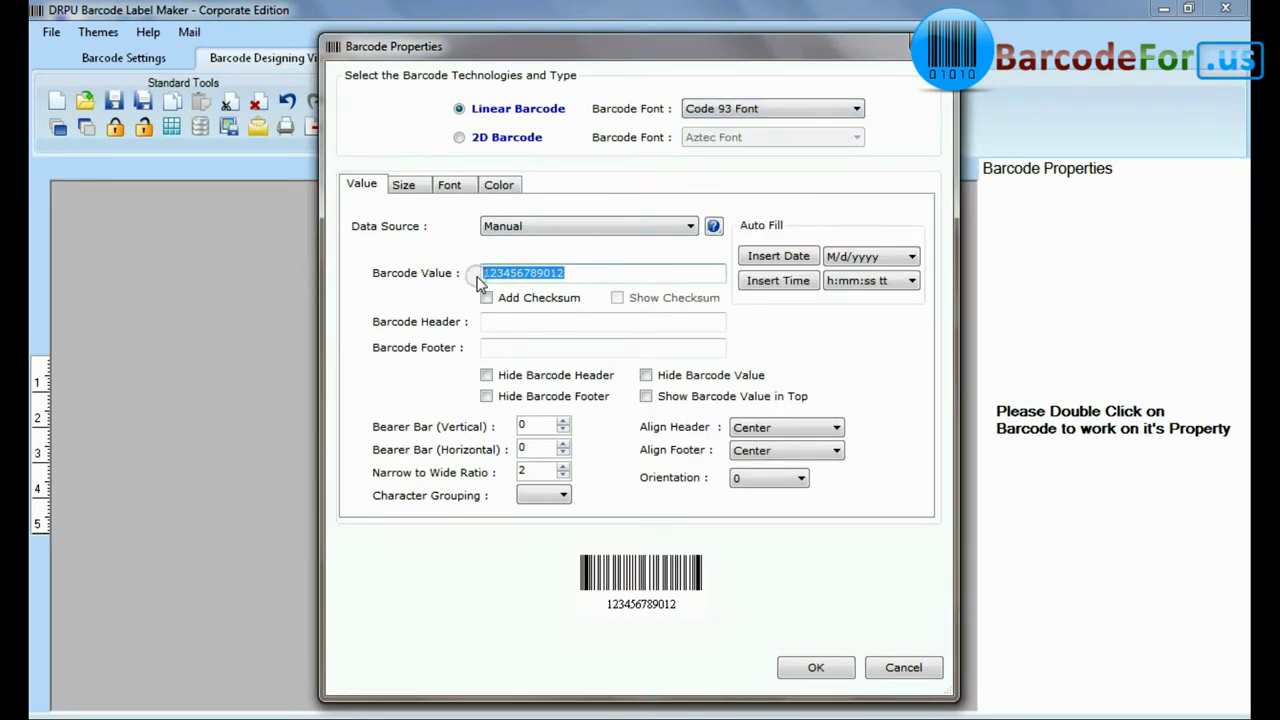
pyautogui.write('00125559989F')
pyautogui.click(491, 322)
pyautogui.write('Code 93 Barcode Font')
pyautogui.click(607, 346)
pyautogui.write('Designed using DRPU Software')
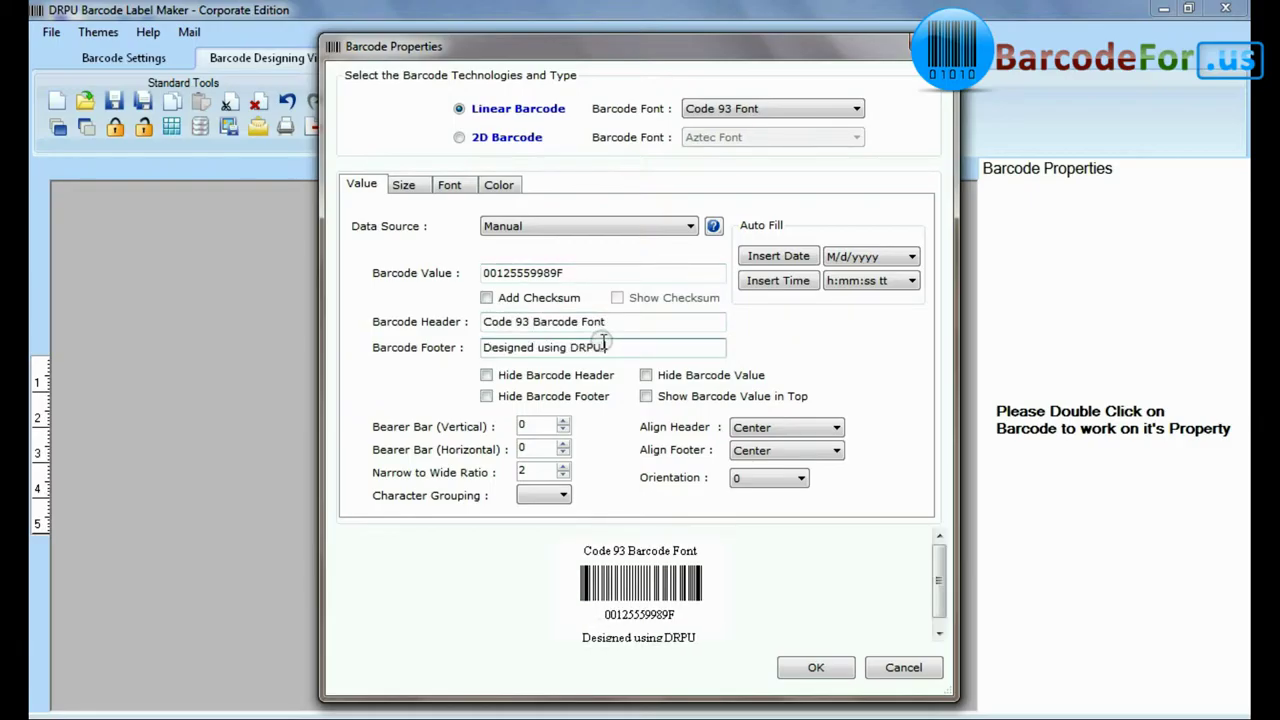
# - Raise the barcode's bar height to 1.4 cm and density to 0.06 cm
pyautogui.click(404, 188)
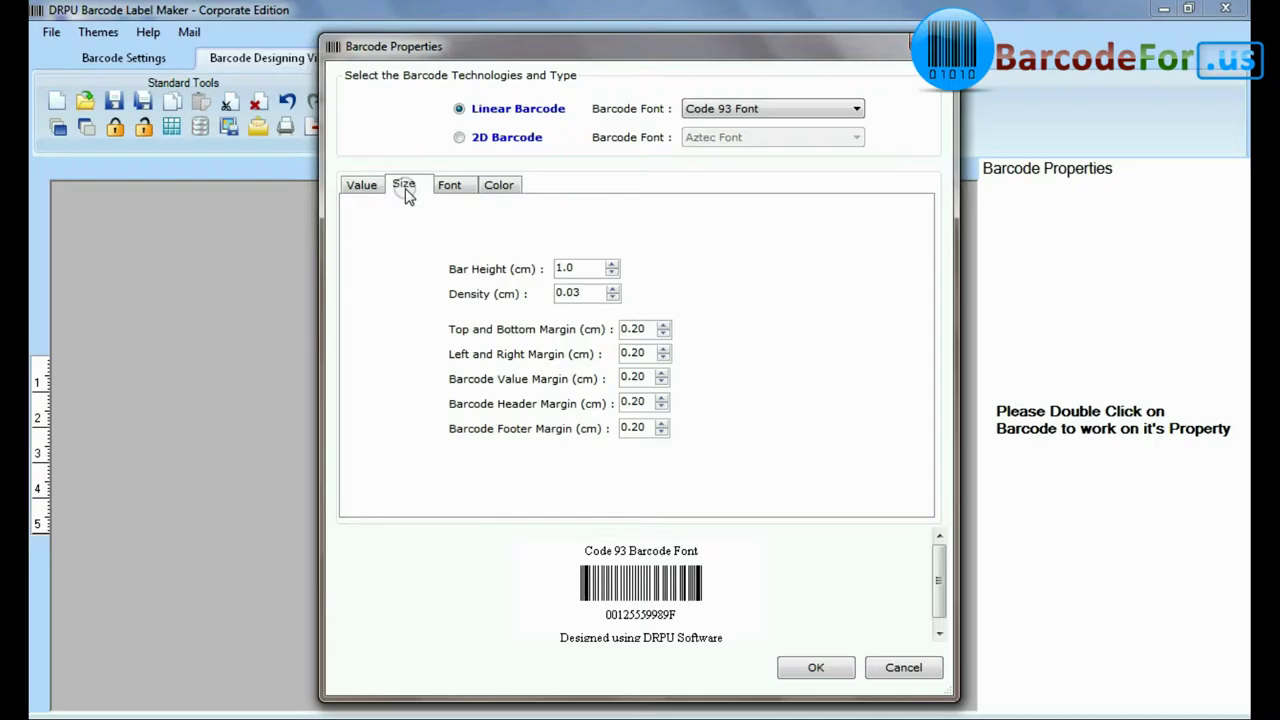
pyautogui.click(611, 265)
pyautogui.click(611, 265)
pyautogui.click(611, 265)
pyautogui.click(611, 265)
pyautogui.click(611, 288)
pyautogui.click(611, 288)
pyautogui.click(611, 288)
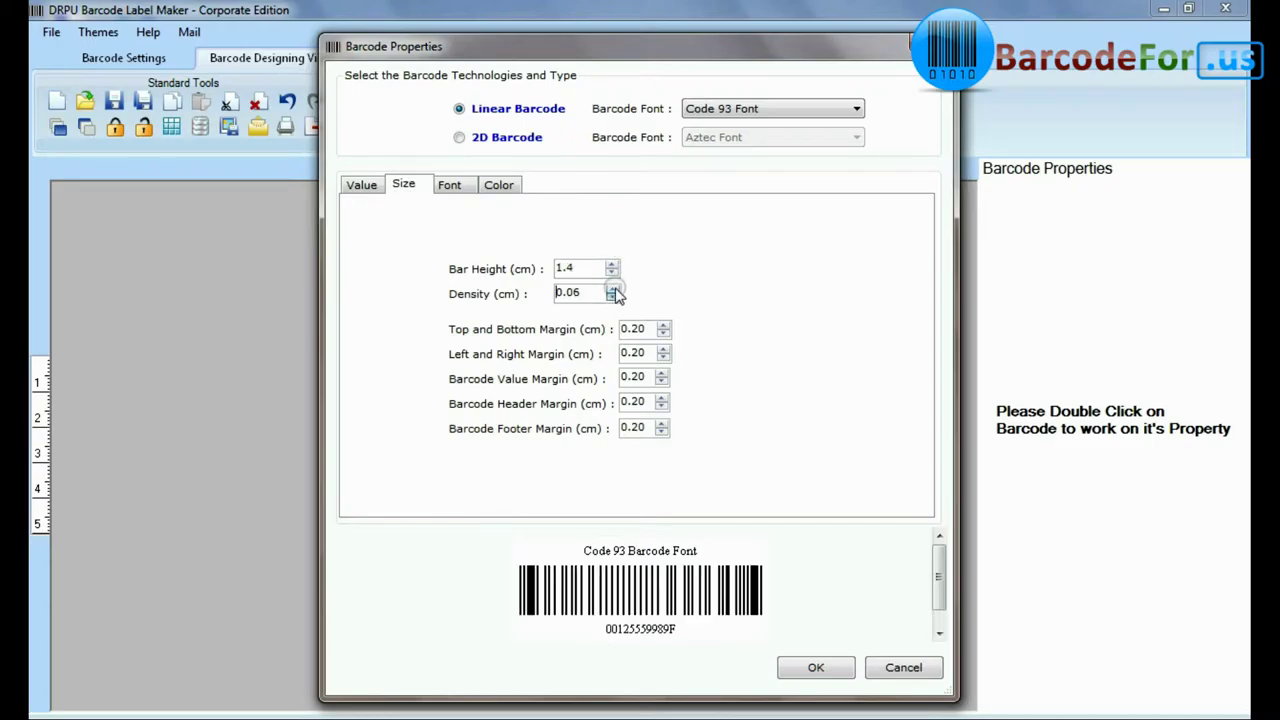
# - Make the header and barcode value fonts bold and apply the property changes
pyautogui.click(452, 188)
pyautogui.click(609, 310)
pyautogui.click(509, 232)
pyautogui.click(634, 251)
pyautogui.click(729, 234)
pyautogui.click(803, 194)
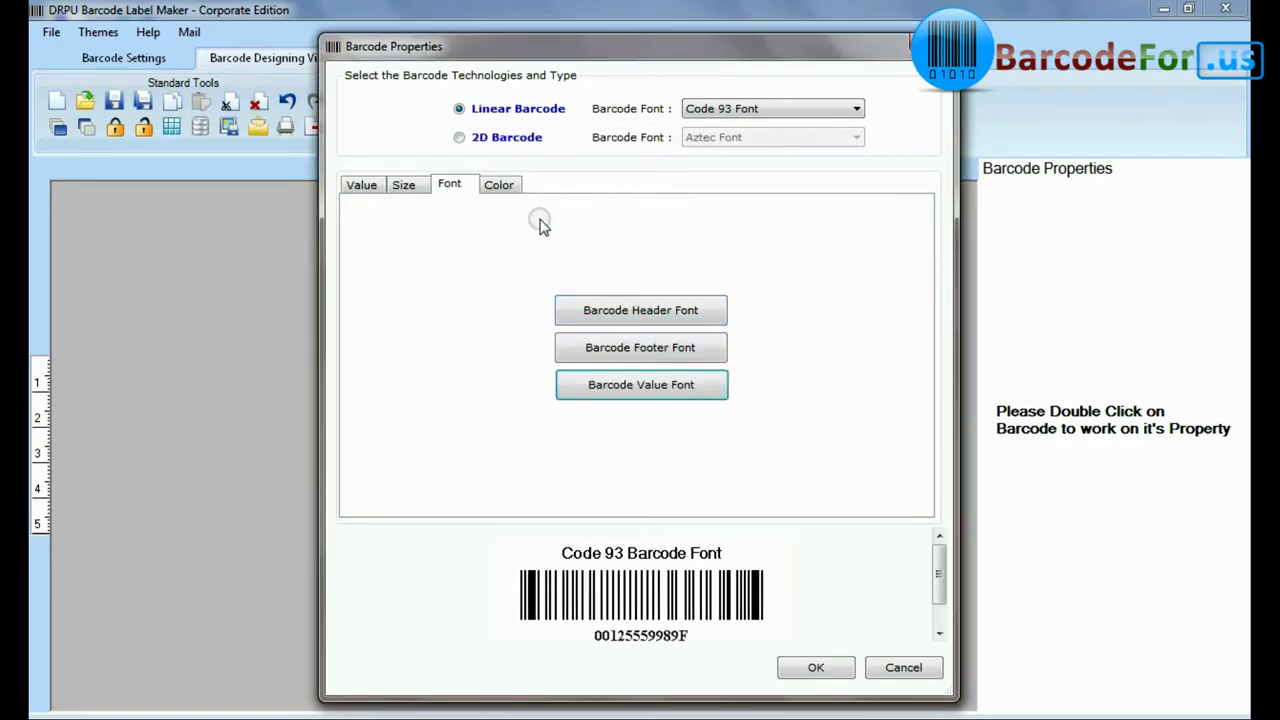
pyautogui.click(815, 668)
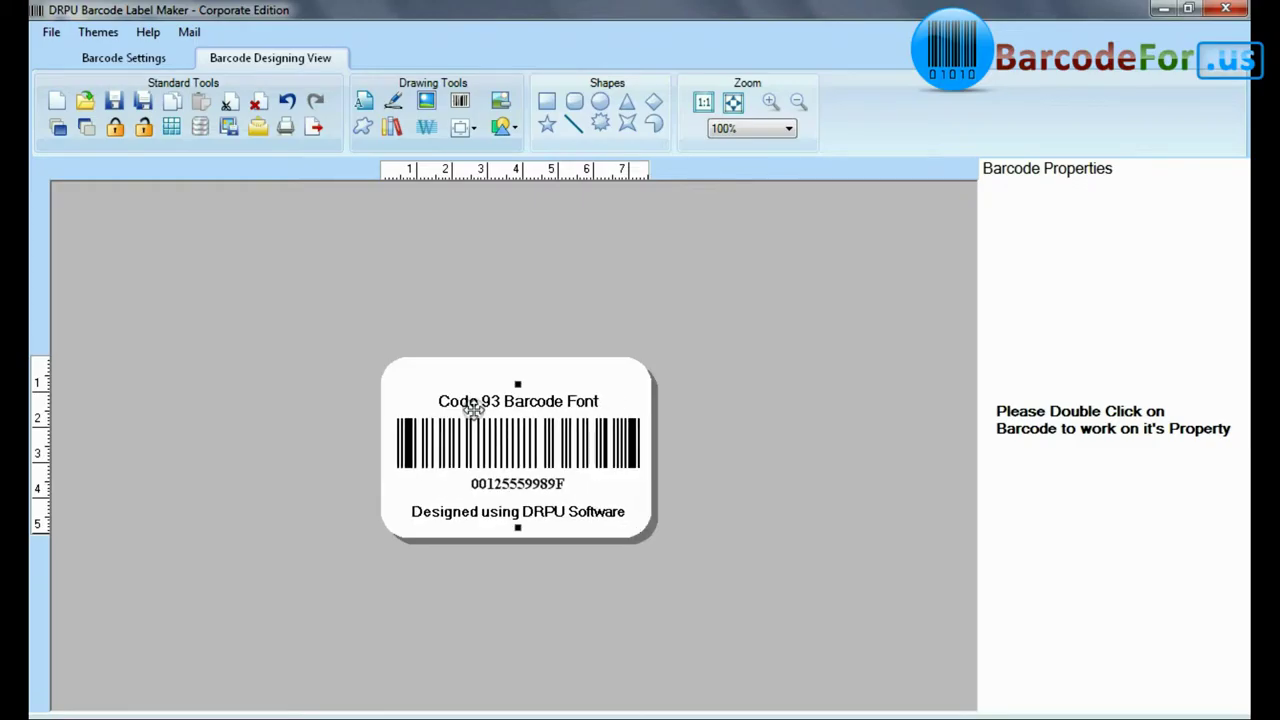
# - Add a 'Sample of:' text line to the label in a bold, larger font
pyautogui.click(363, 103)
pyautogui.click(476, 368)
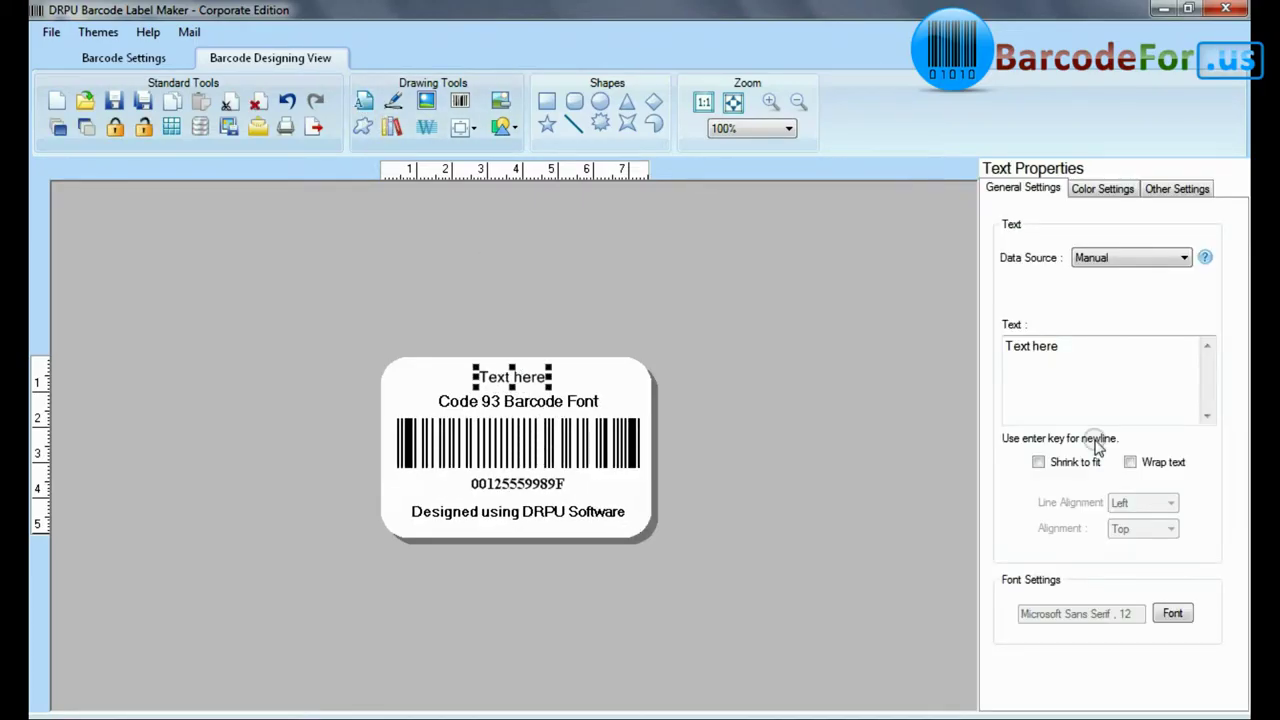
pyautogui.write('Sample of:')
pyautogui.click(1172, 613)
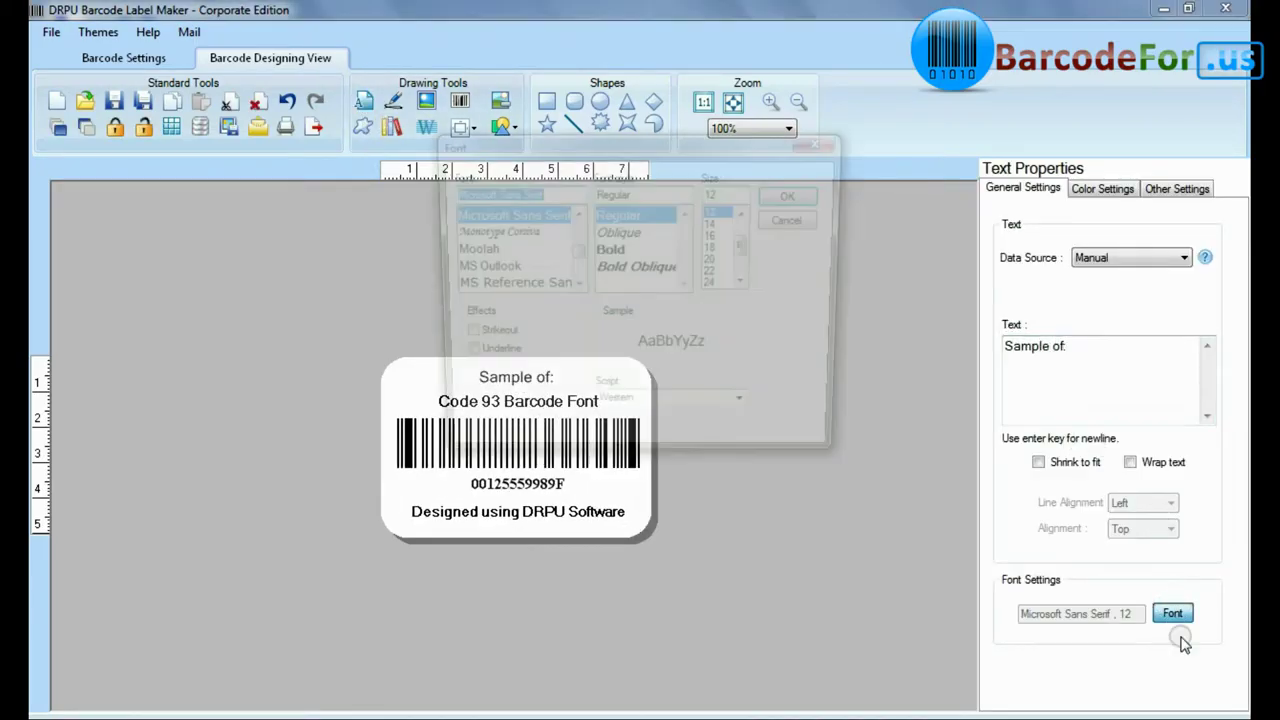
pyautogui.click(606, 250)
pyautogui.click(714, 235)
pyautogui.click(796, 194)
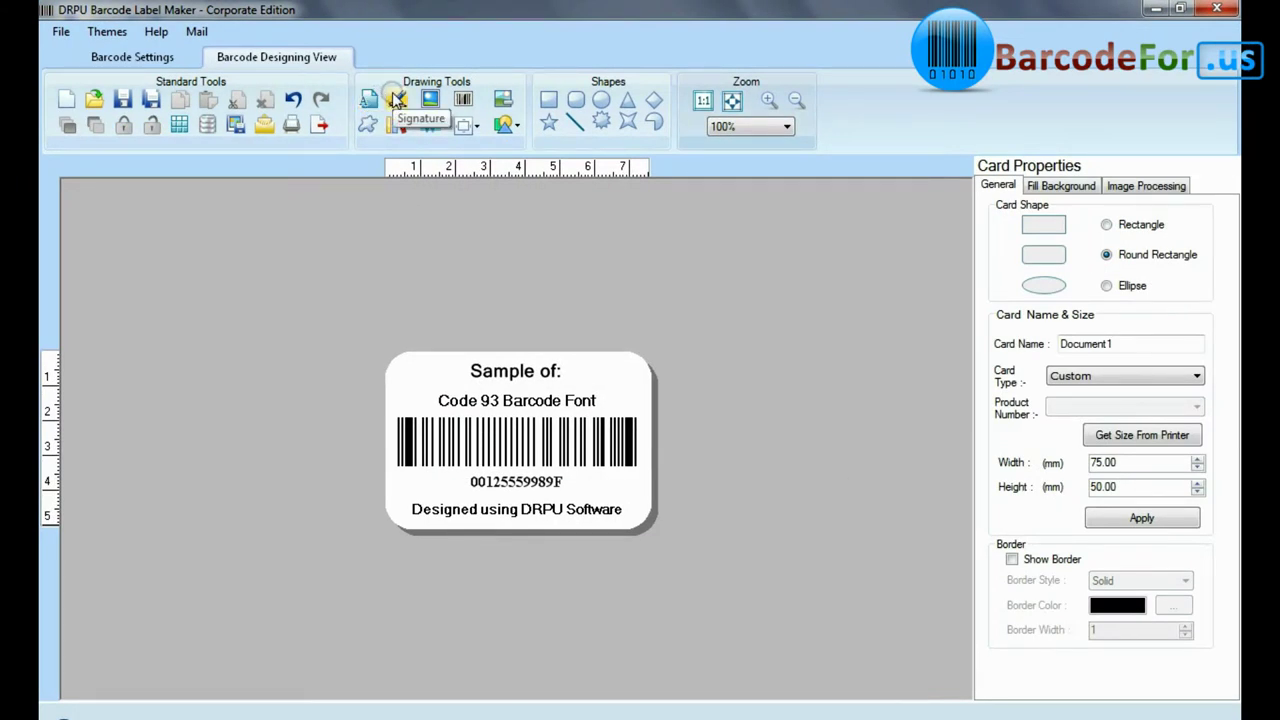
# - Try cropping a picture in the Select Picture dialog, then cancel without inserting it
pyautogui.click(430, 100)
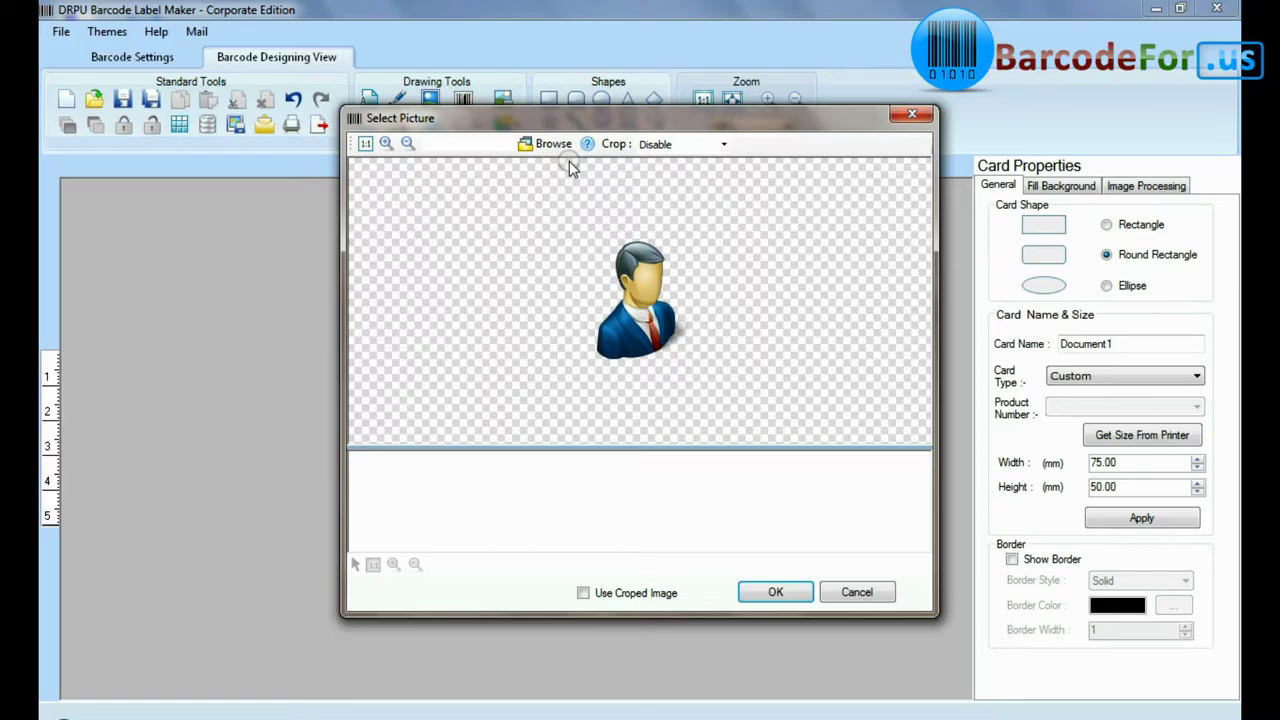
pyautogui.click(657, 145)
pyautogui.click(660, 174)
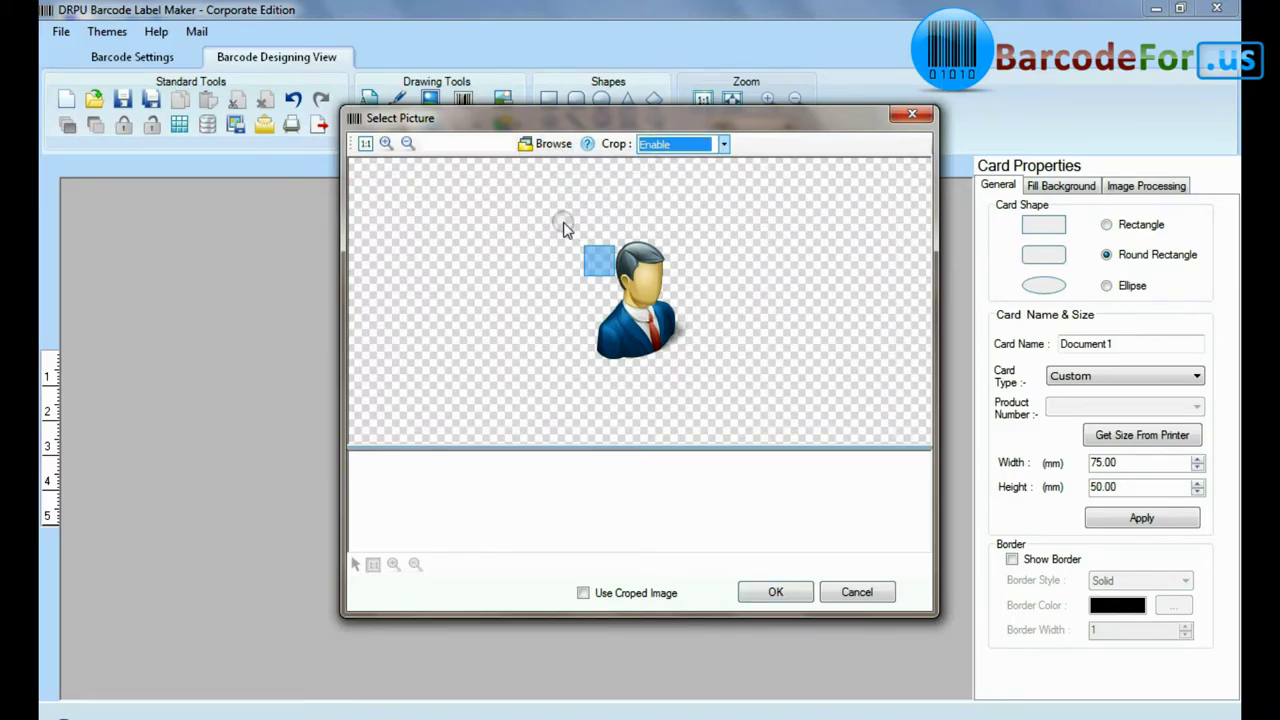
pyautogui.moveTo(579, 241); pyautogui.dragTo(690, 360)
pyautogui.click(860, 592)
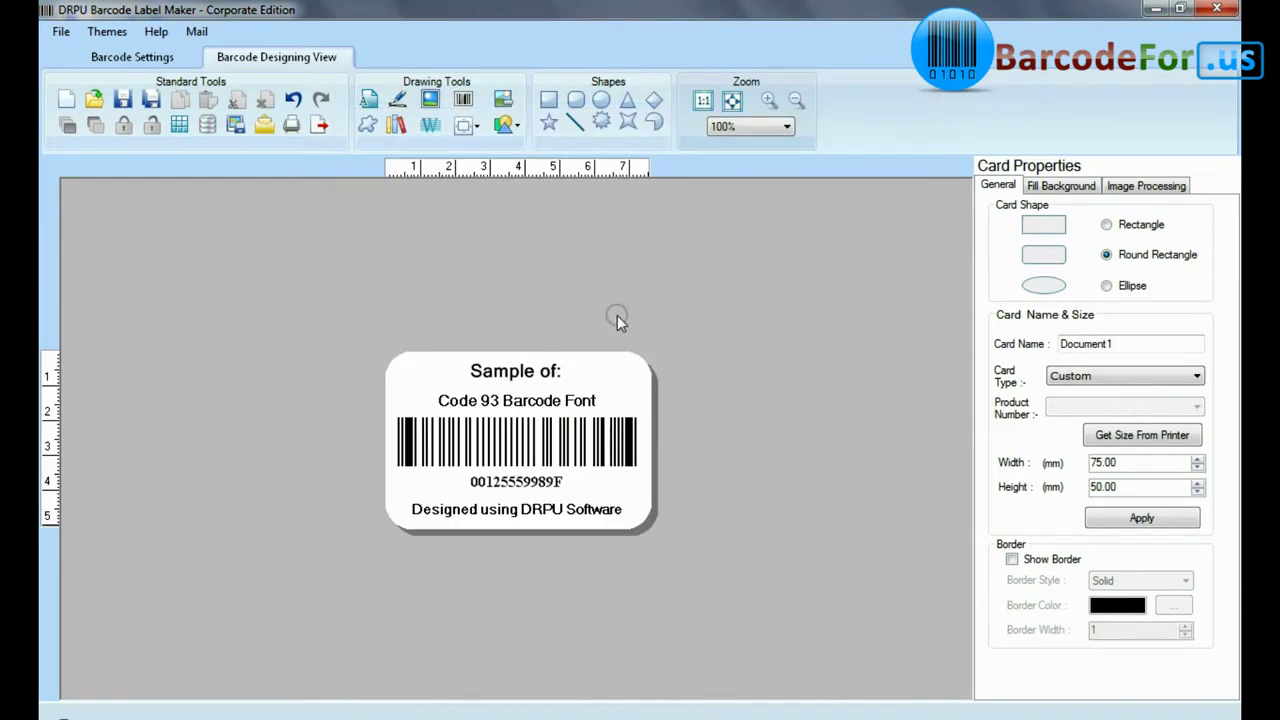
# - Place a small 2D barcode in the label's top-left corner beside the heading
pyautogui.click(462, 100)
pyautogui.click(466, 414)
pyautogui.moveTo(500, 440); pyautogui.dragTo(437, 393)
pyautogui.doubleClick(437, 393)
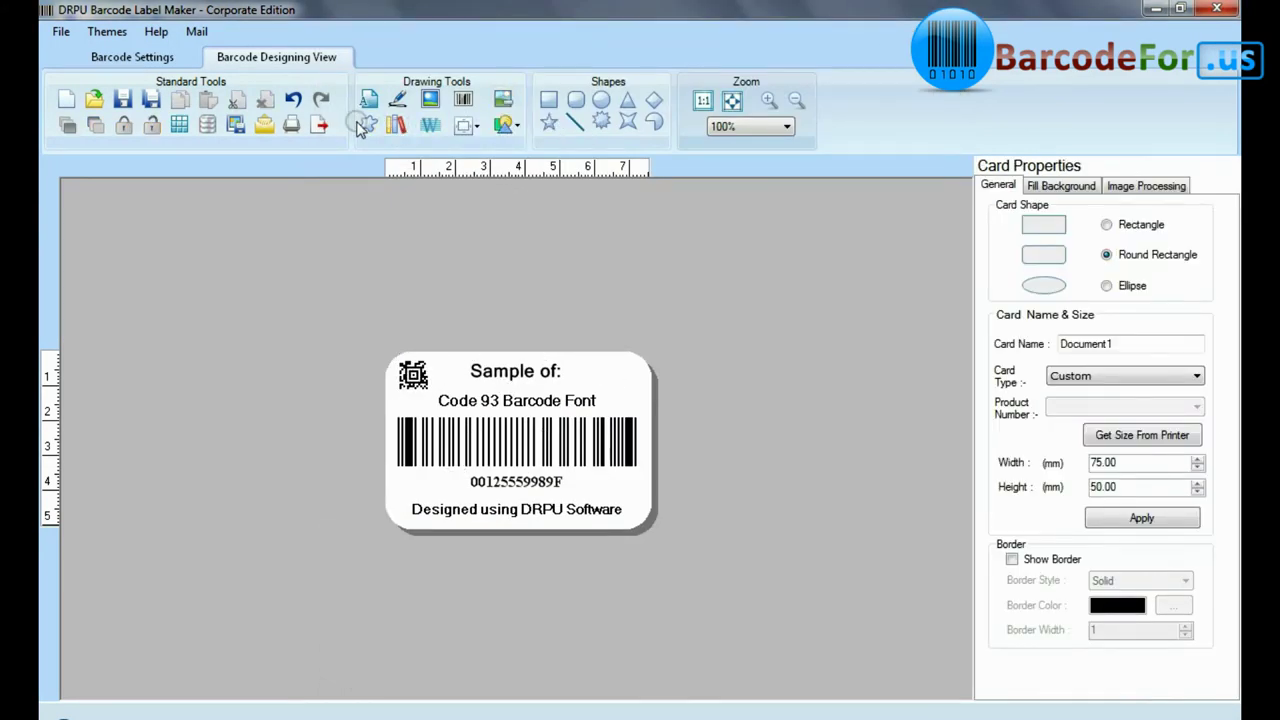
pyautogui.click(368, 124)
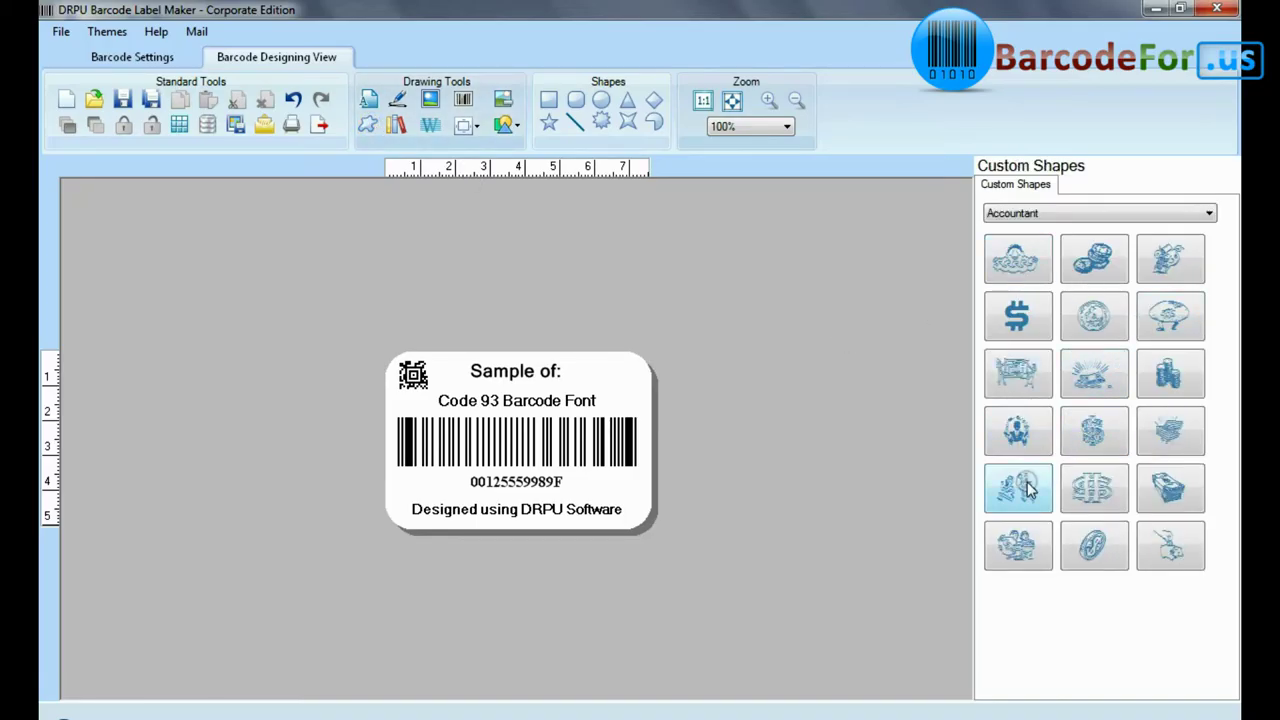
# - Skip the clip-art library and draw a rectangle outline over the middle of the Code 93 barcode
pyautogui.click(396, 124)
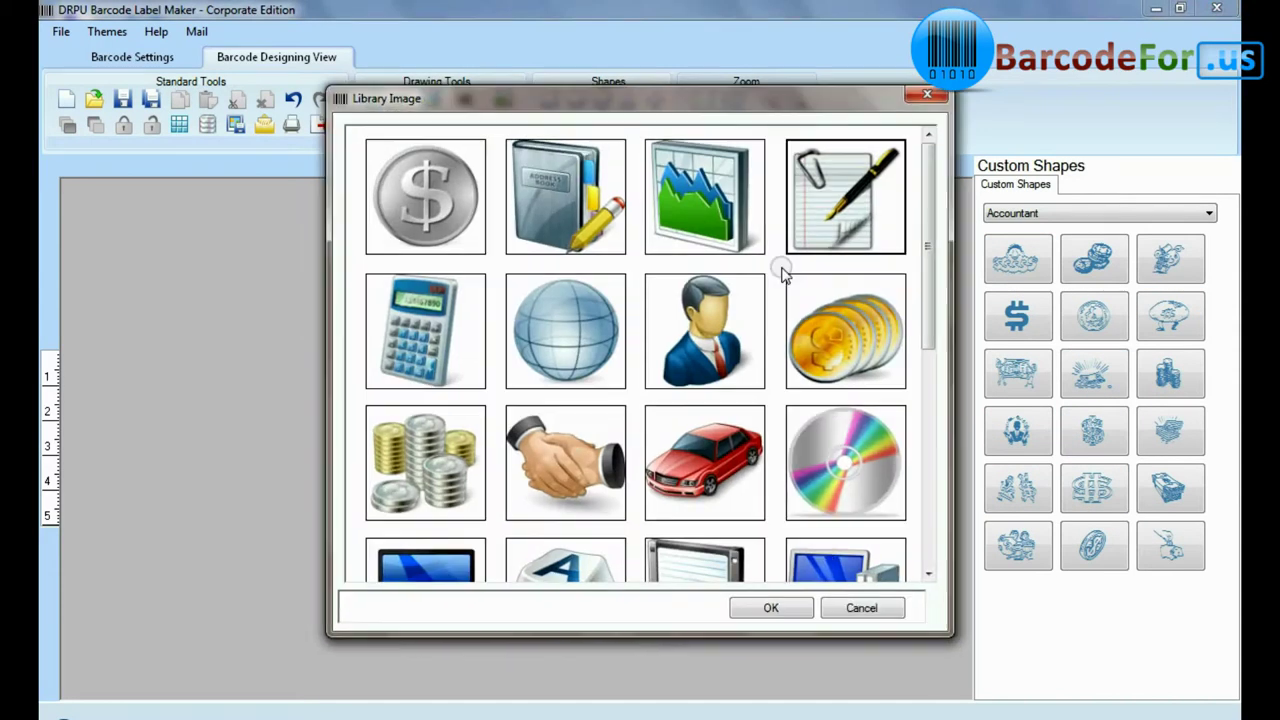
pyautogui.moveTo(925, 272); pyautogui.dragTo(925, 495)
pyautogui.click(861, 607)
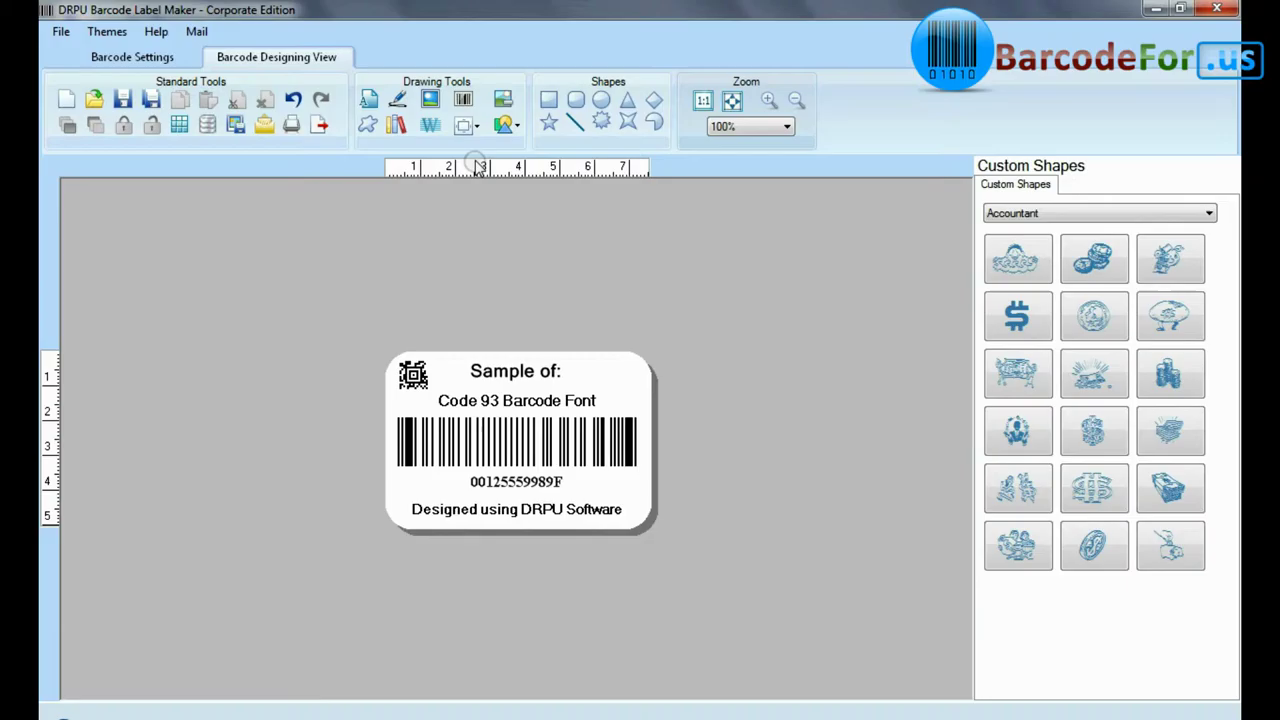
pyautogui.click(466, 127)
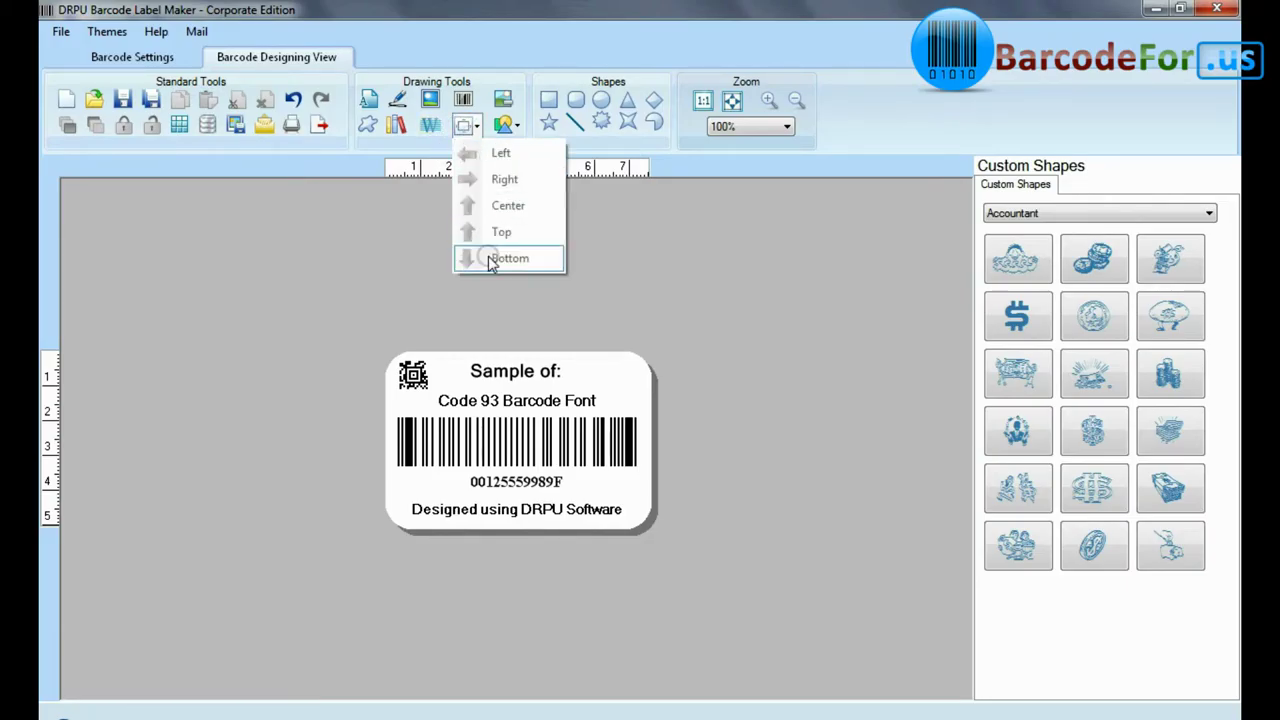
pyautogui.click(516, 129)
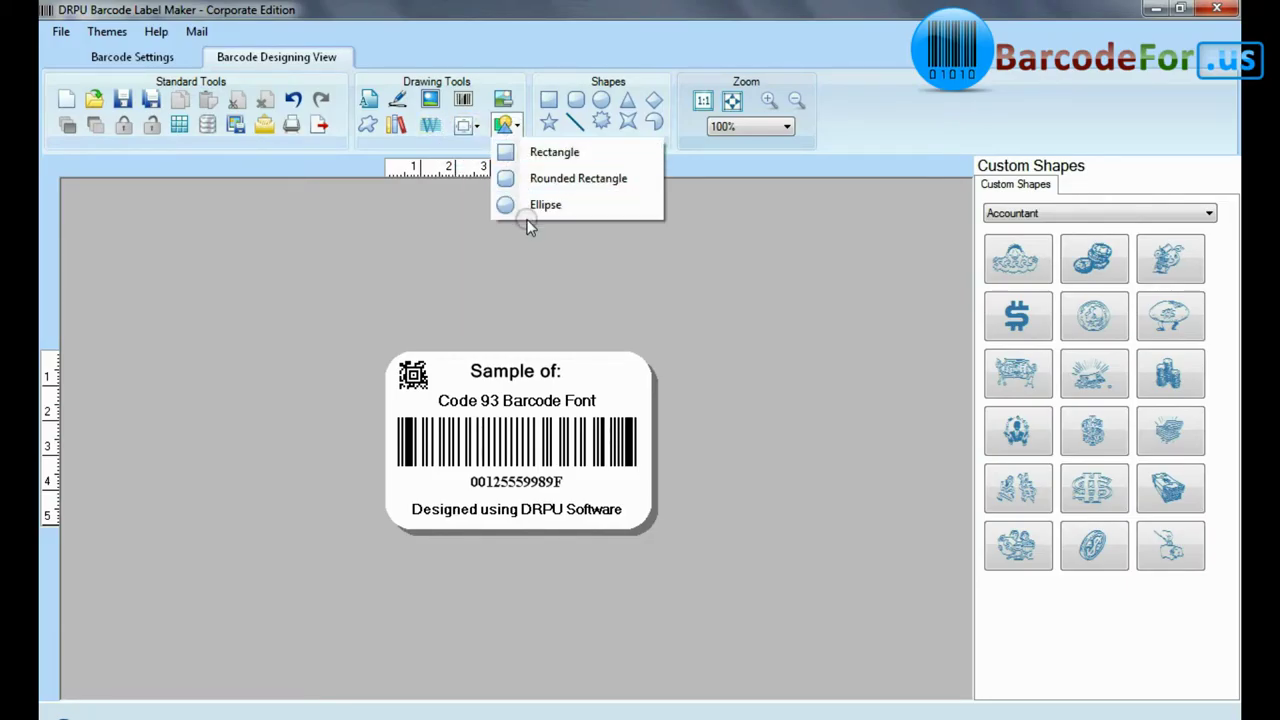
pyautogui.click(550, 103)
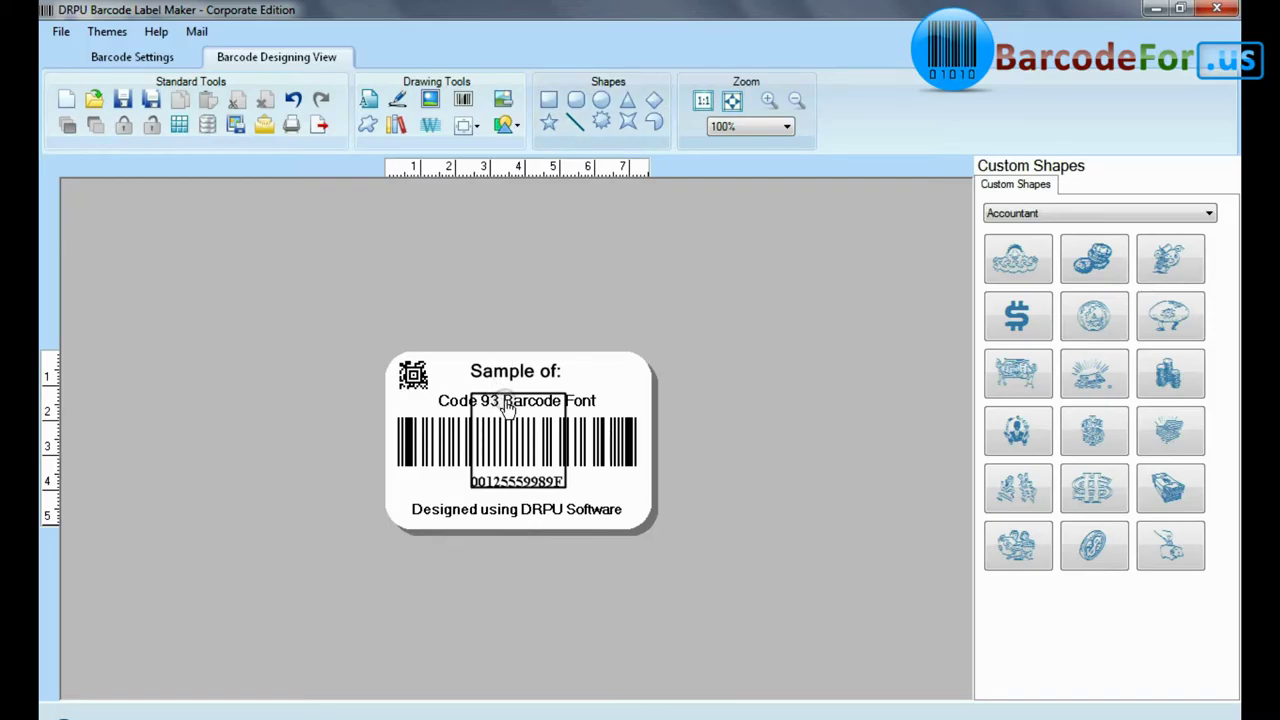
# - Zoom in on the label, then return the zoom to 100%
pyautogui.click(769, 100)
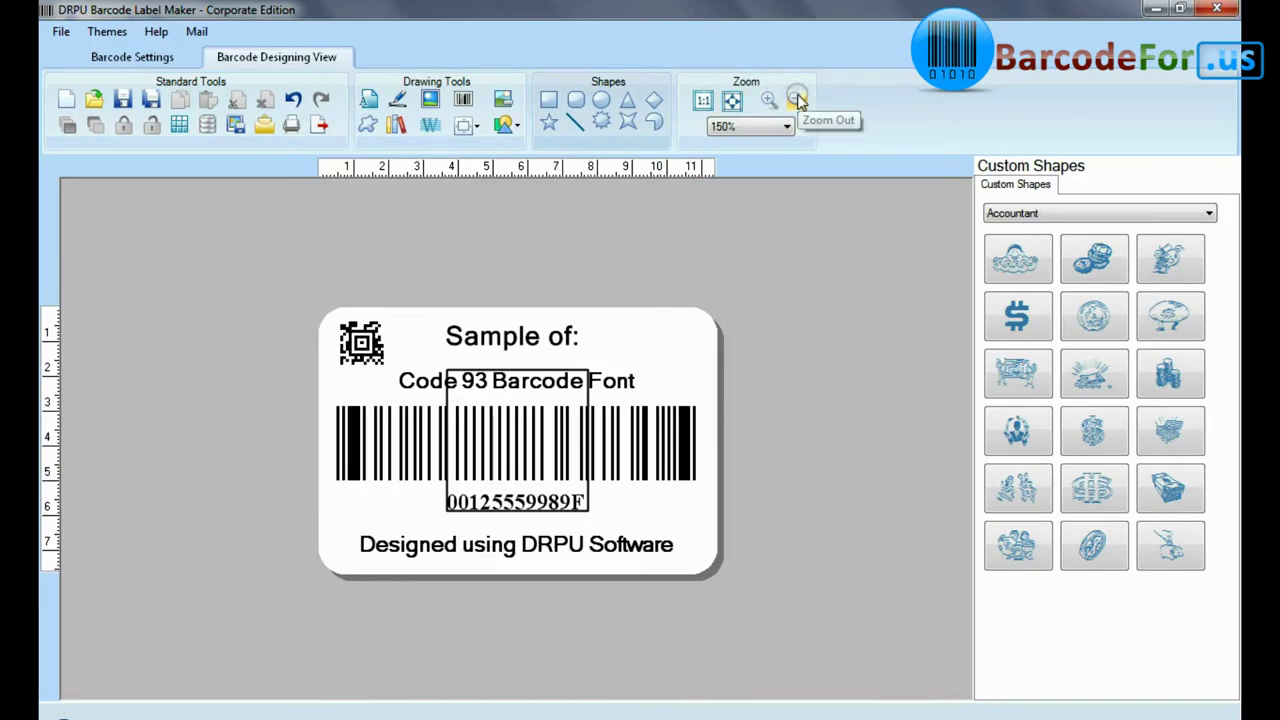
pyautogui.click(796, 100)
pyautogui.click(735, 128)
pyautogui.click(640, 212)
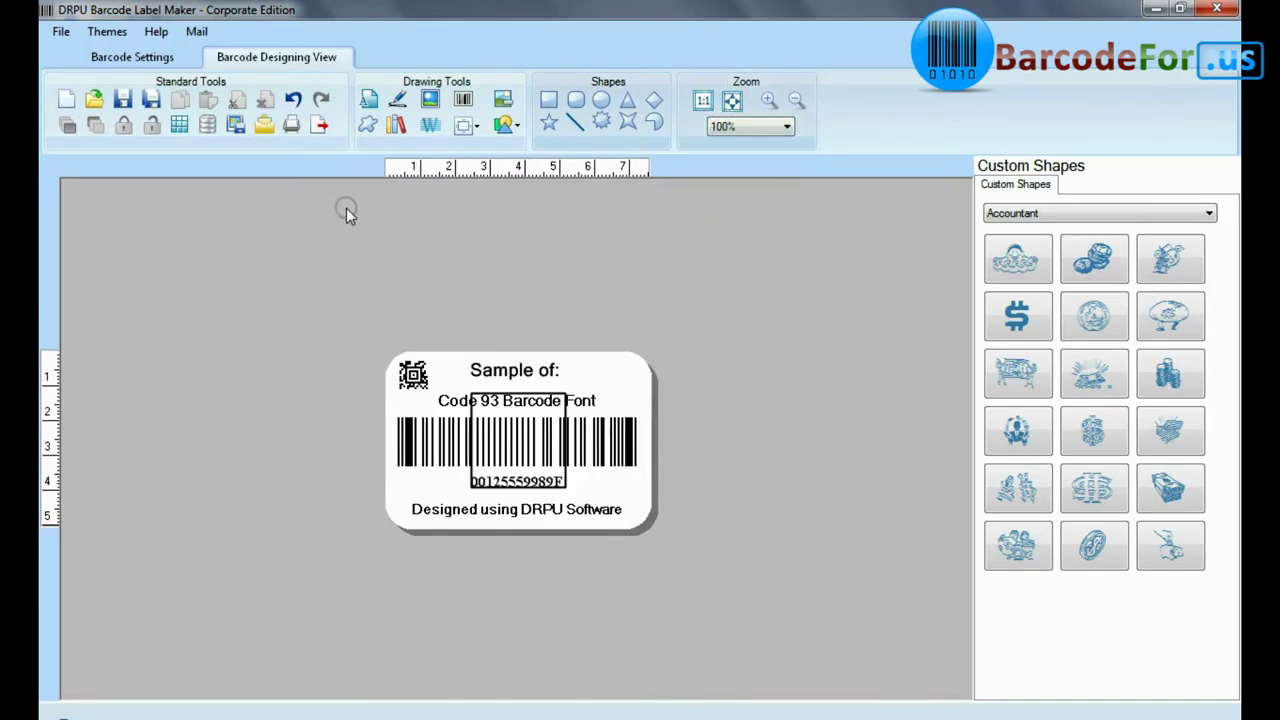
# - Import seven barcode values from an Excel worksheet into the batch processing series
pyautogui.click(210, 123)
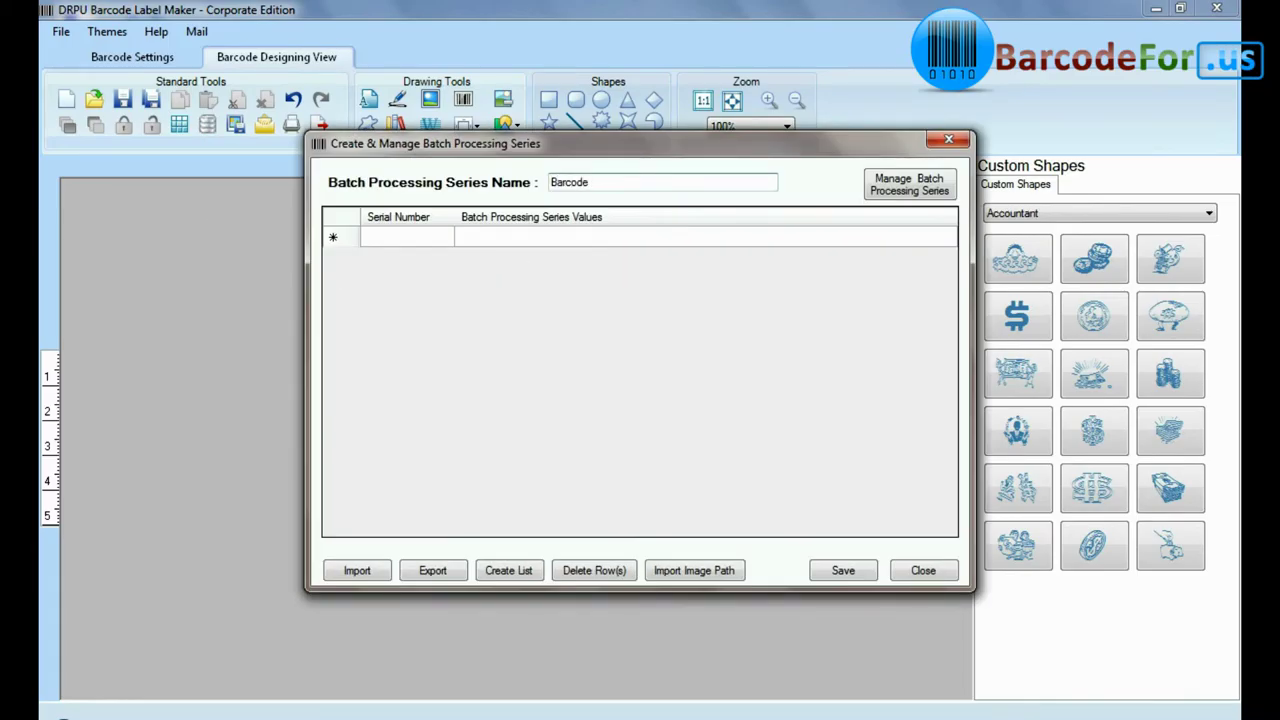
pyautogui.click(352, 571)
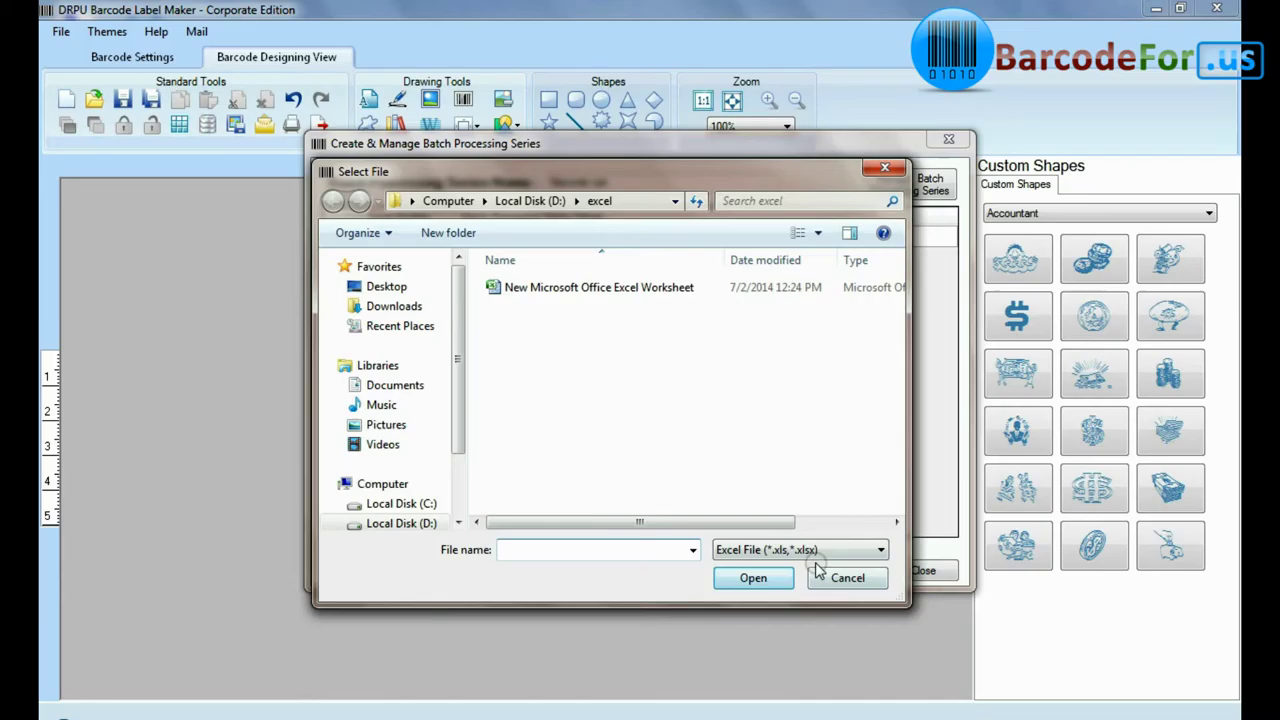
pyautogui.click(790, 549)
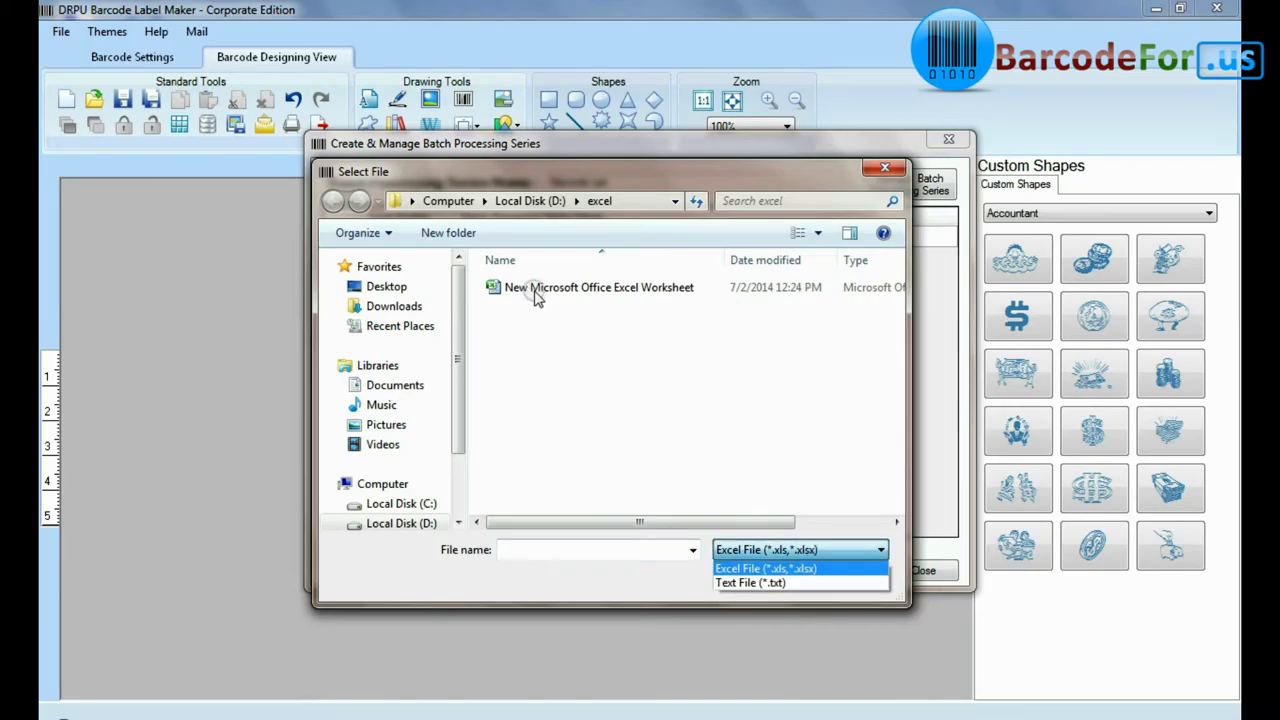
pyautogui.click(535, 297)
pyautogui.click(569, 289)
pyautogui.click(749, 577)
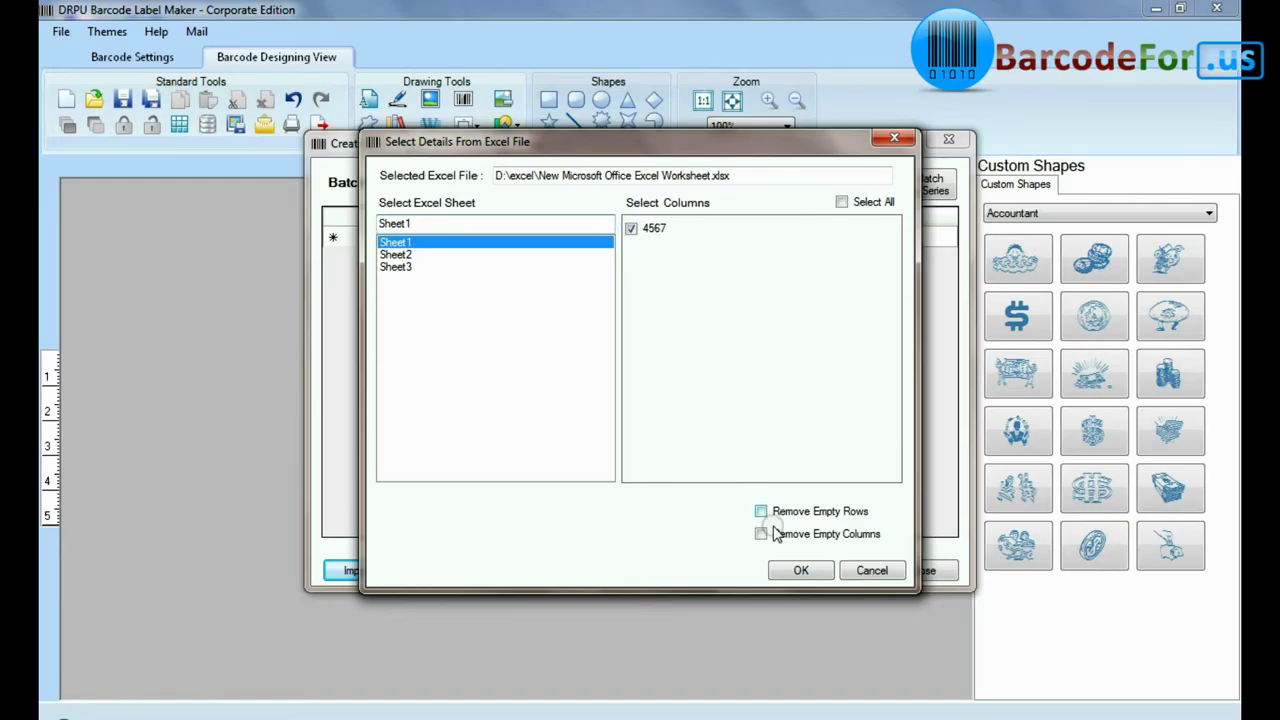
pyautogui.click(778, 569)
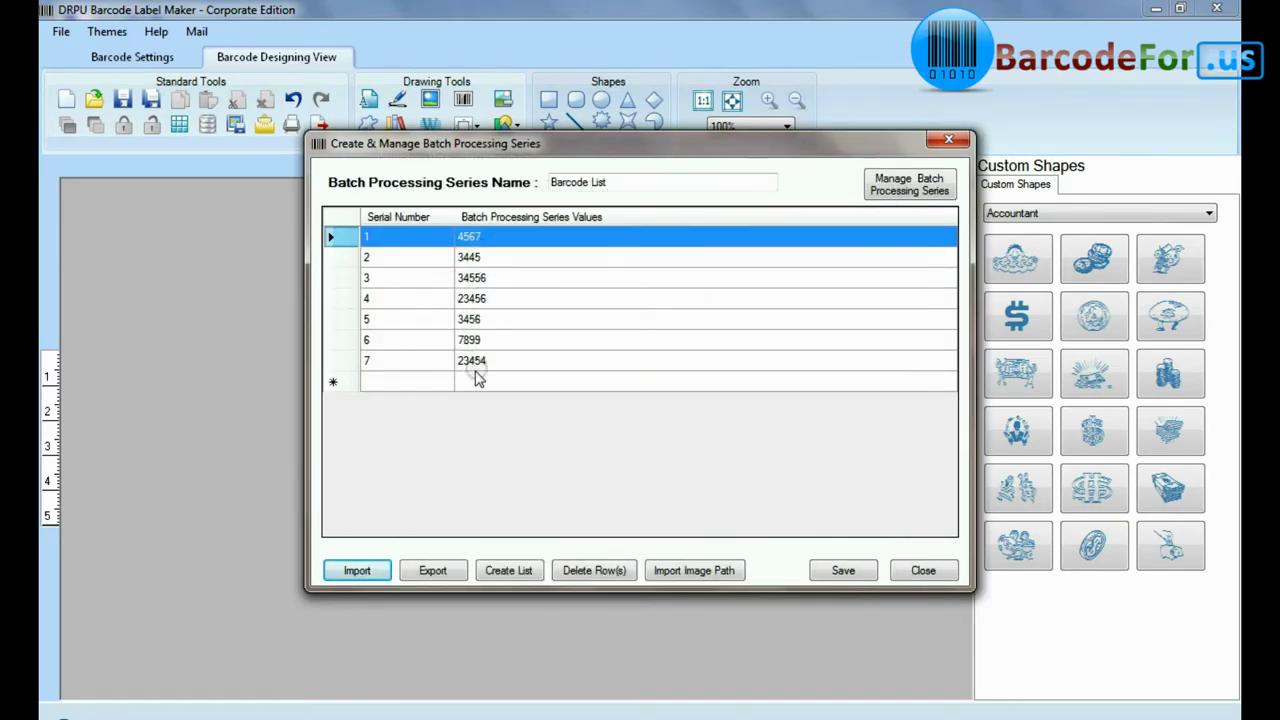
# - Export the batch list as an Excel .xls file and close the batch series window
pyautogui.click(433, 571)
pyautogui.click(571, 535)
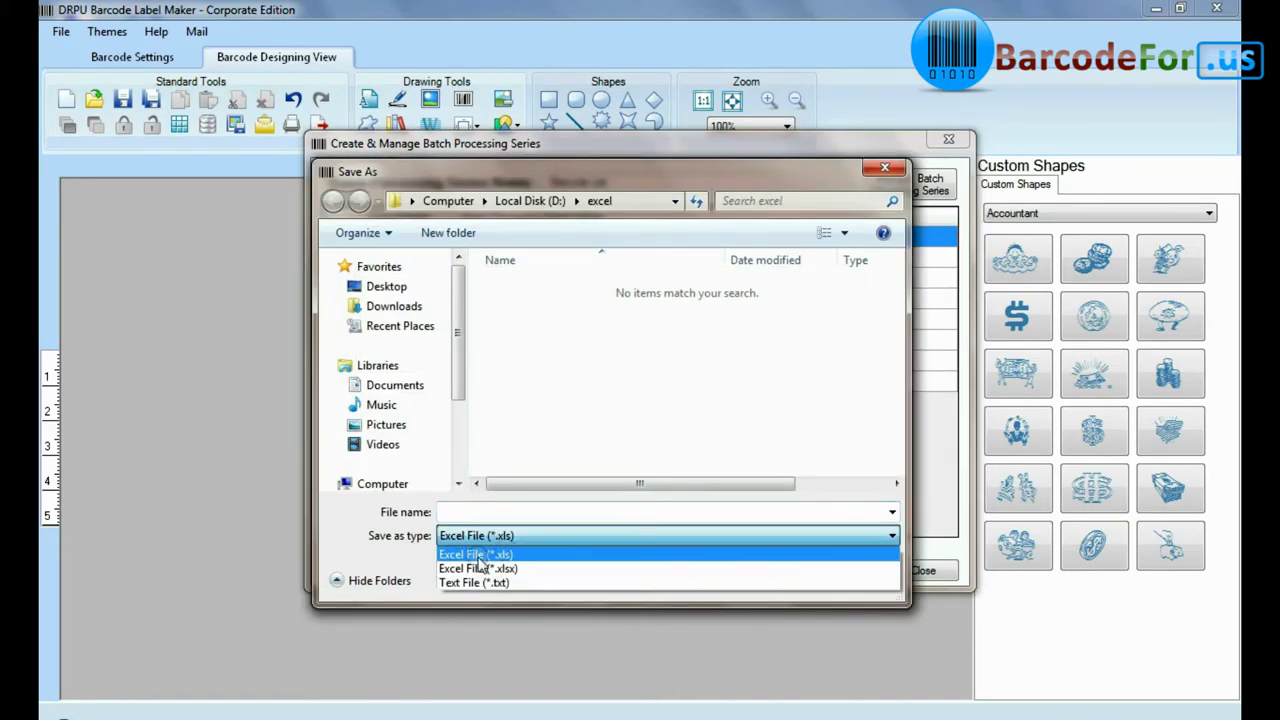
pyautogui.click(644, 540)
pyautogui.click(770, 577)
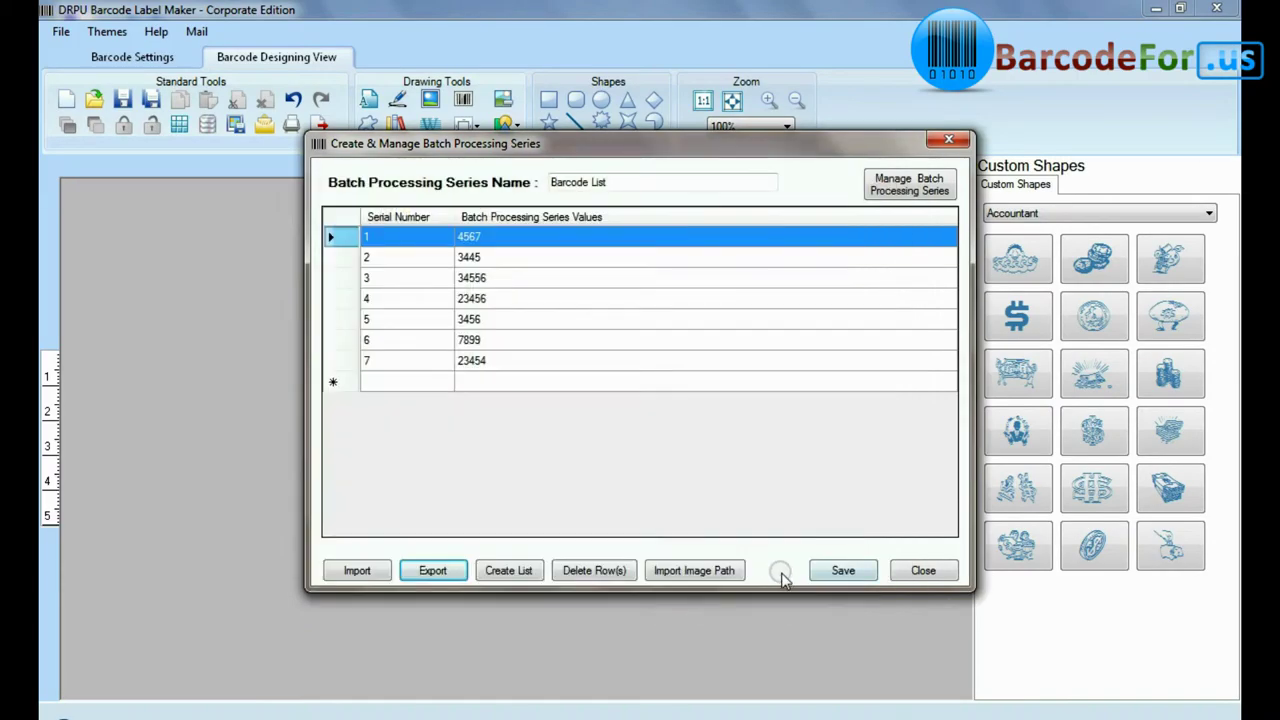
pyautogui.click(923, 570)
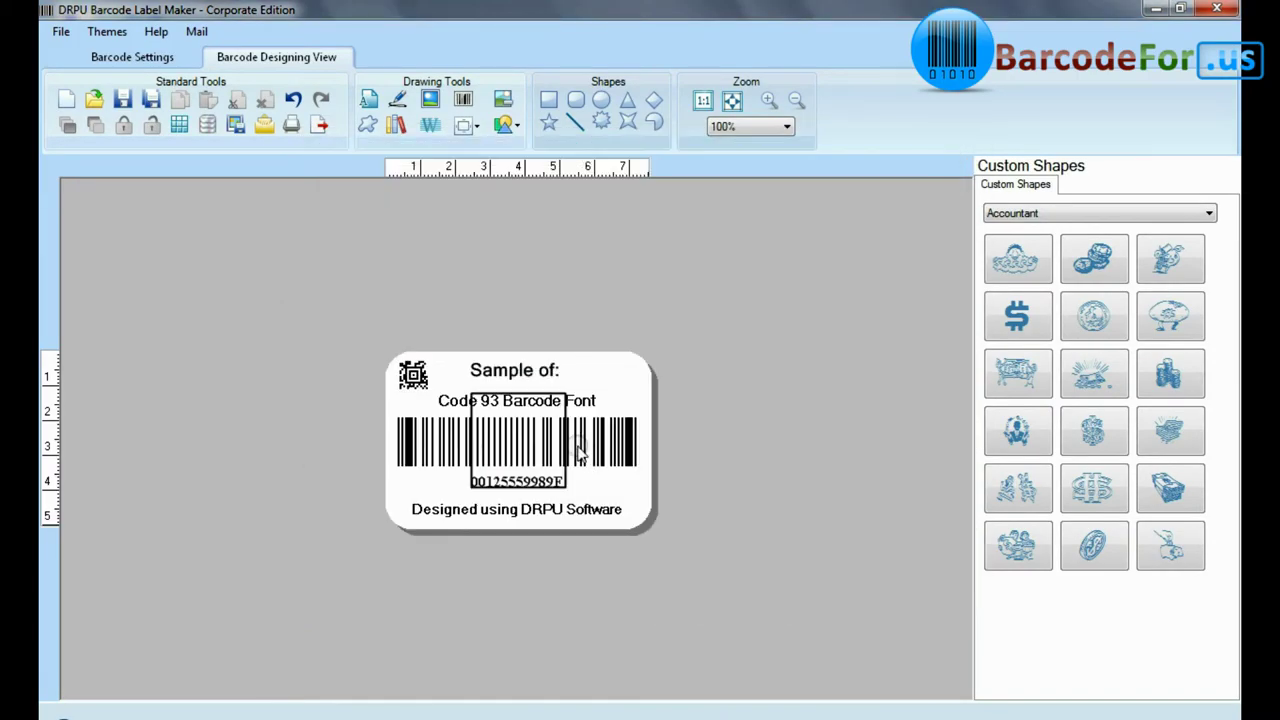
# - Open the Send Mail window and close it without sending
pyautogui.click(261, 127)
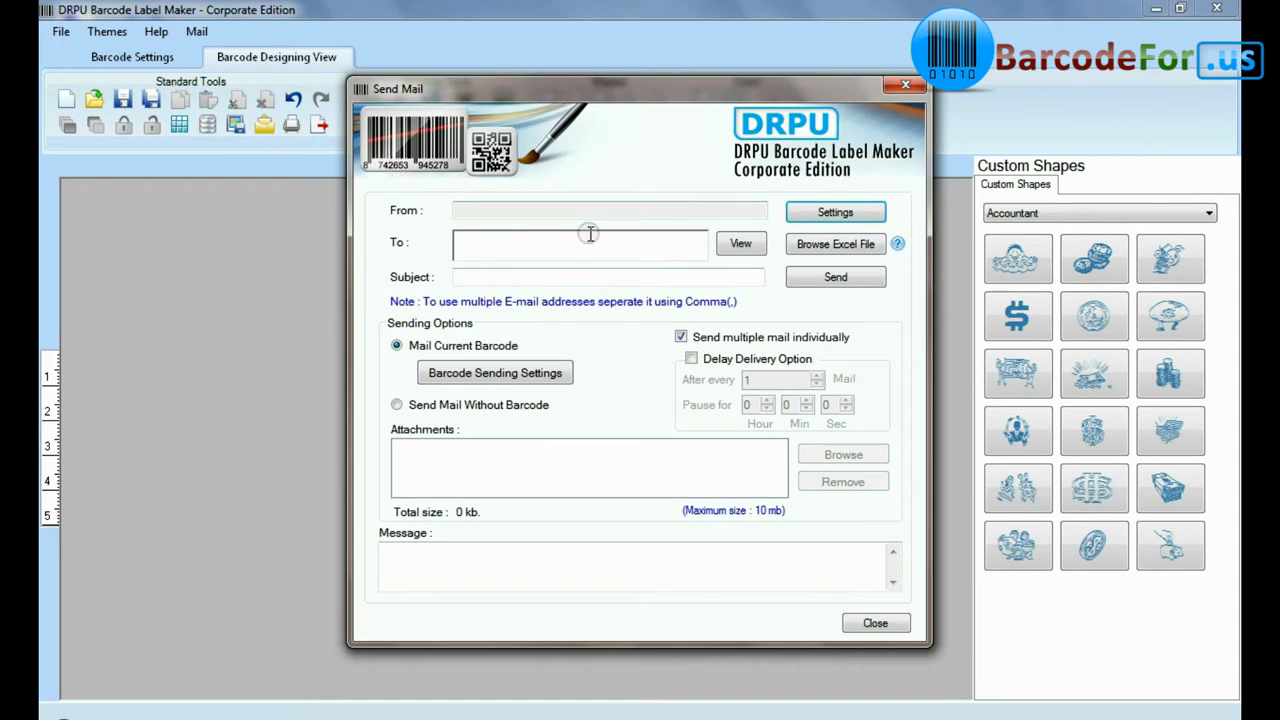
pyautogui.click(443, 260)
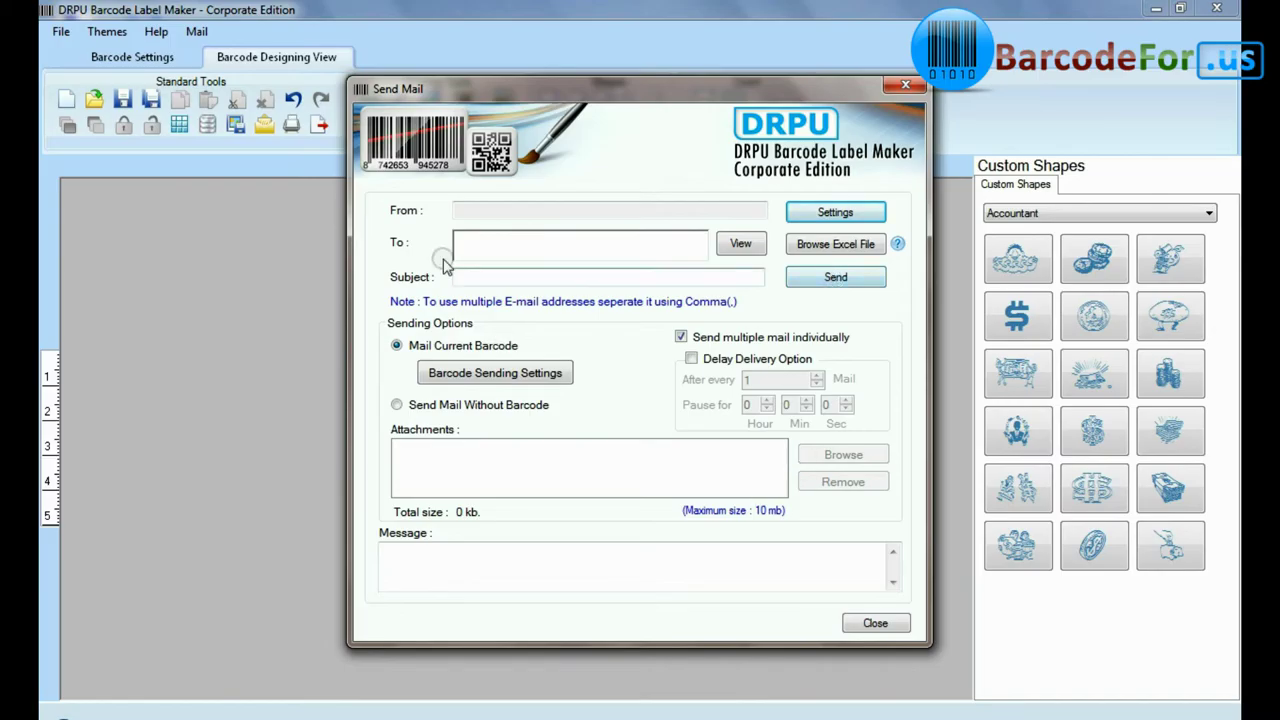
pyautogui.click(866, 623)
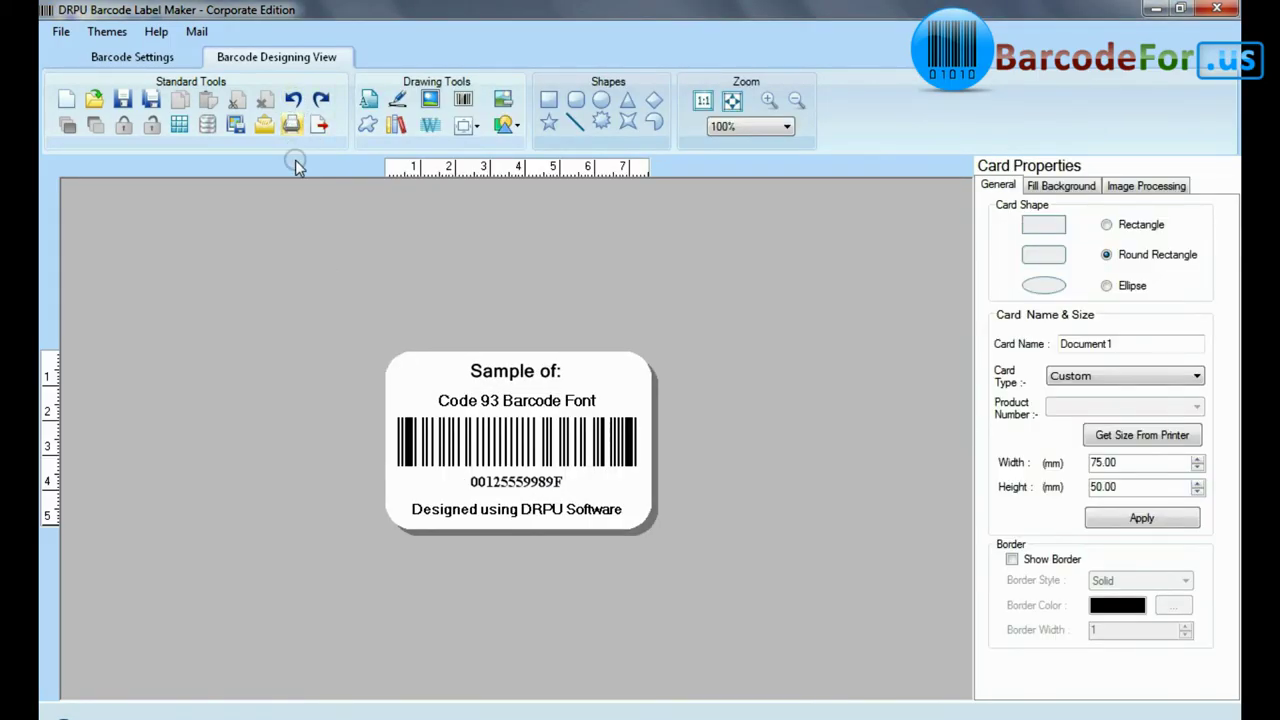
# - In the print settings, browse the Avery A4 and Hisago predefined label stock product numbers
pyautogui.click(295, 160)
pyautogui.click(435, 205)
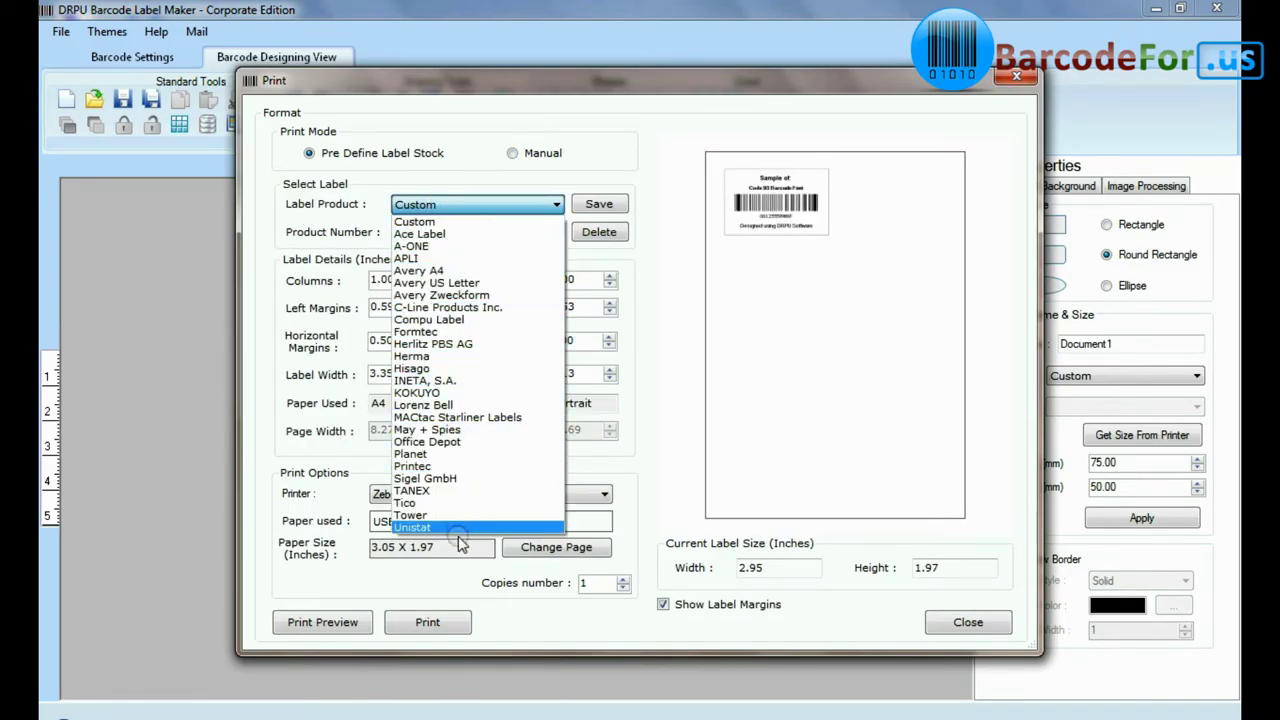
pyautogui.click(430, 268)
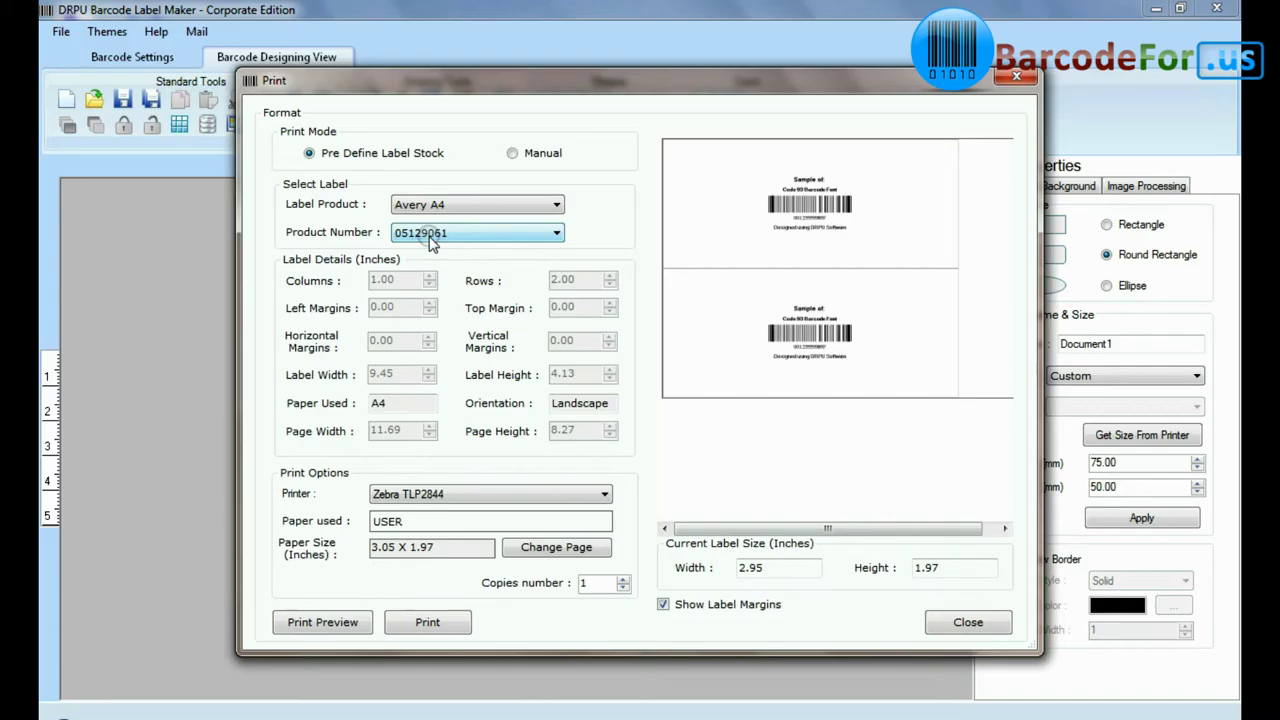
pyautogui.click(445, 233)
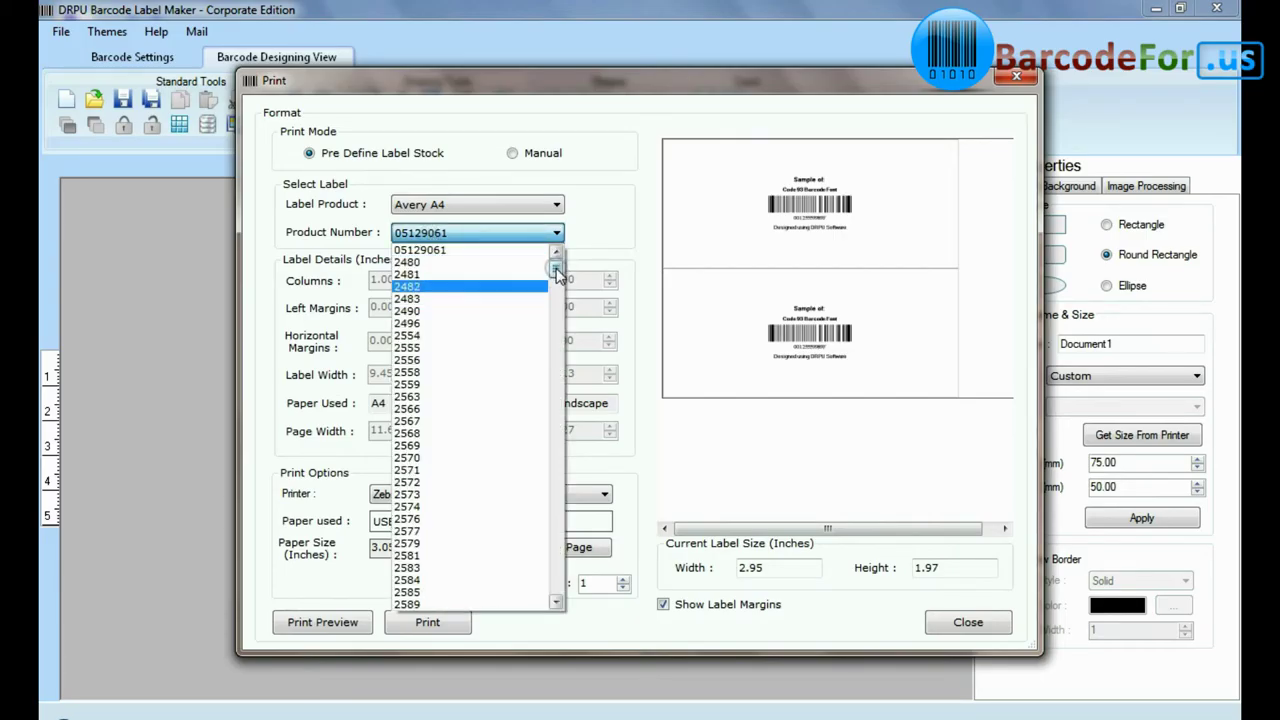
pyautogui.moveTo(557, 272)
pyautogui.mouseDown()
pyautogui.moveTo(557, 583)
pyautogui.moveTo(555, 252)
pyautogui.mouseUp()
pyautogui.click(460, 347)
pyautogui.click(465, 204)
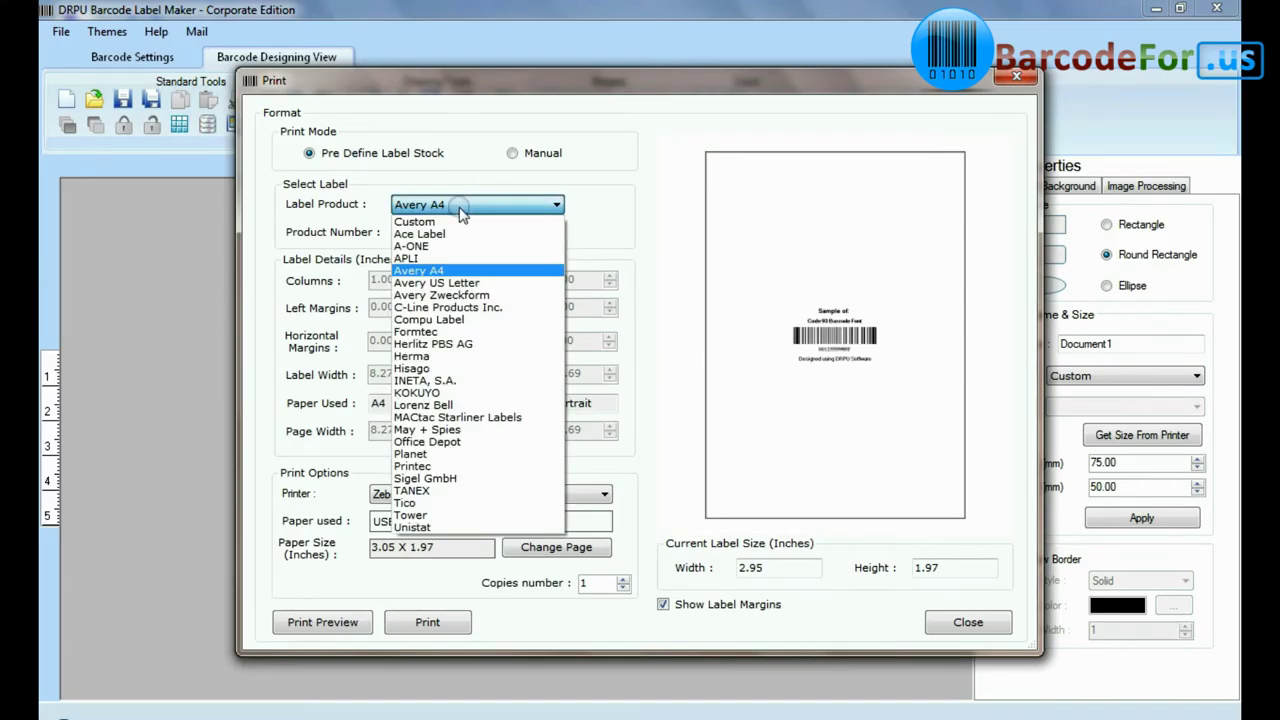
pyautogui.click(440, 368)
pyautogui.click(440, 234)
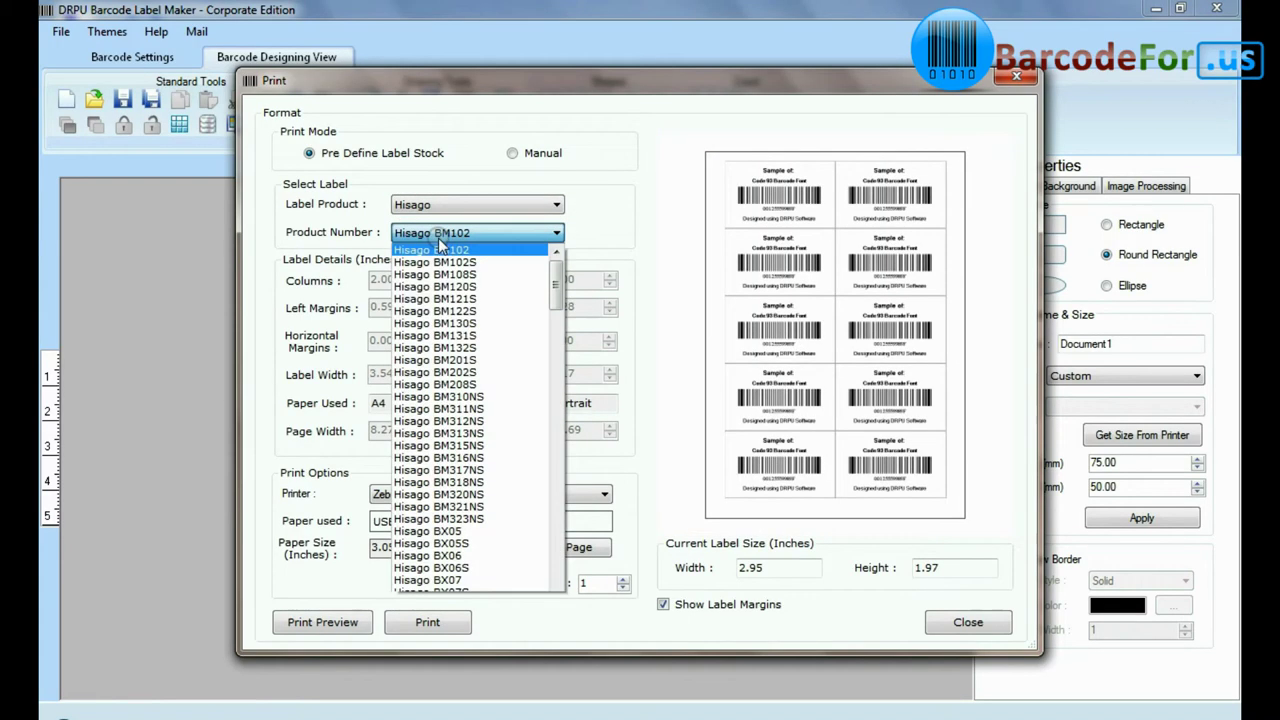
pyautogui.moveTo(555, 283); pyautogui.dragTo(556, 565)
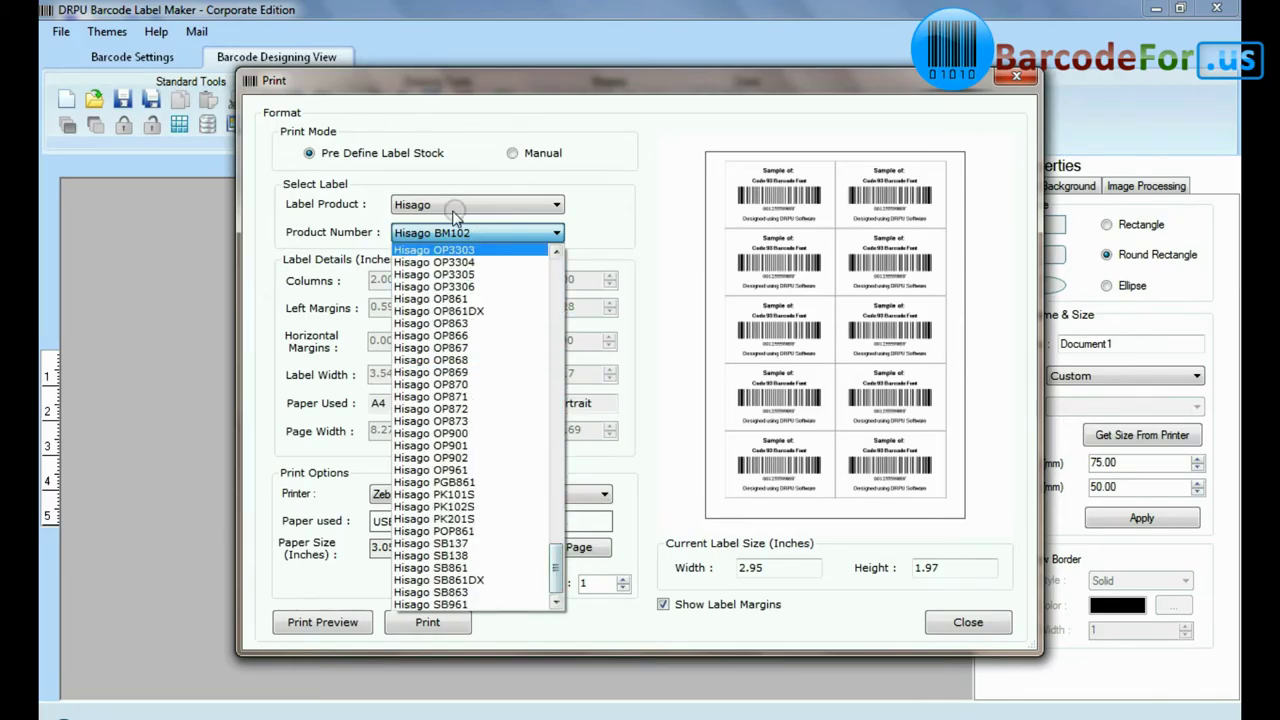
pyautogui.click(458, 205)
# - Set the label stock to Ace Label with product number 160 Series
pyautogui.click(460, 204)
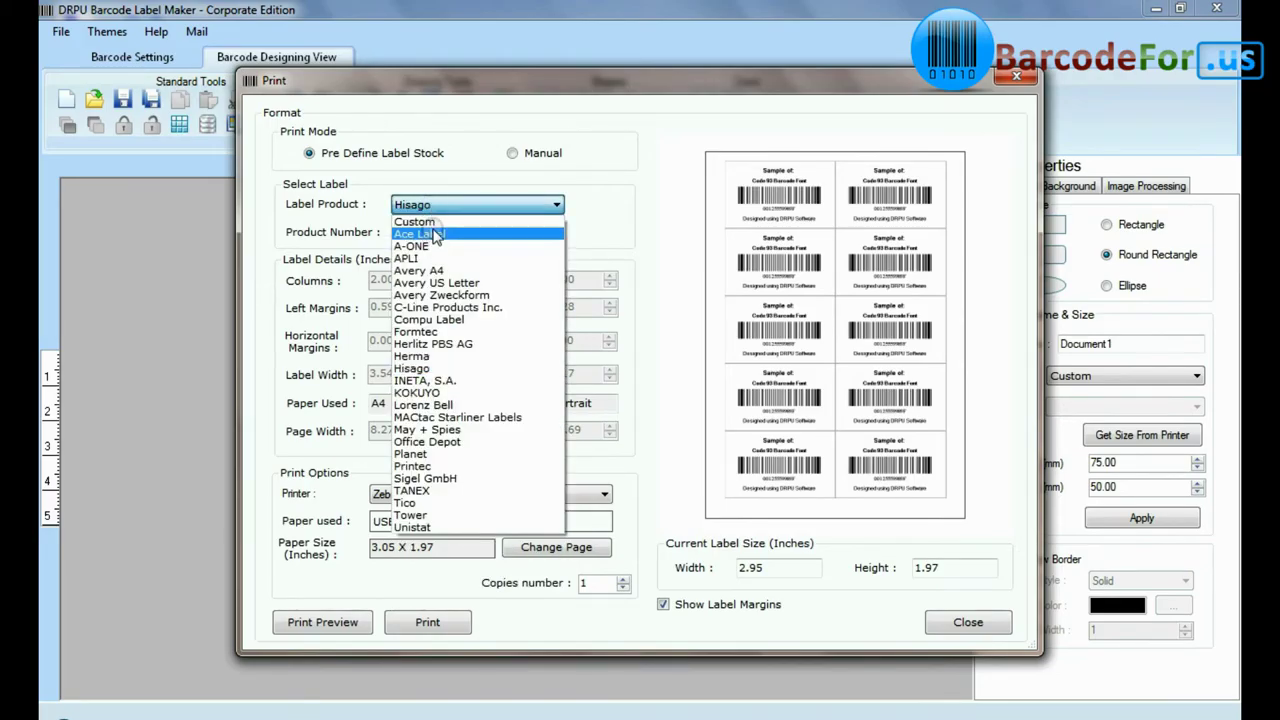
pyautogui.click(435, 234)
pyautogui.click(434, 232)
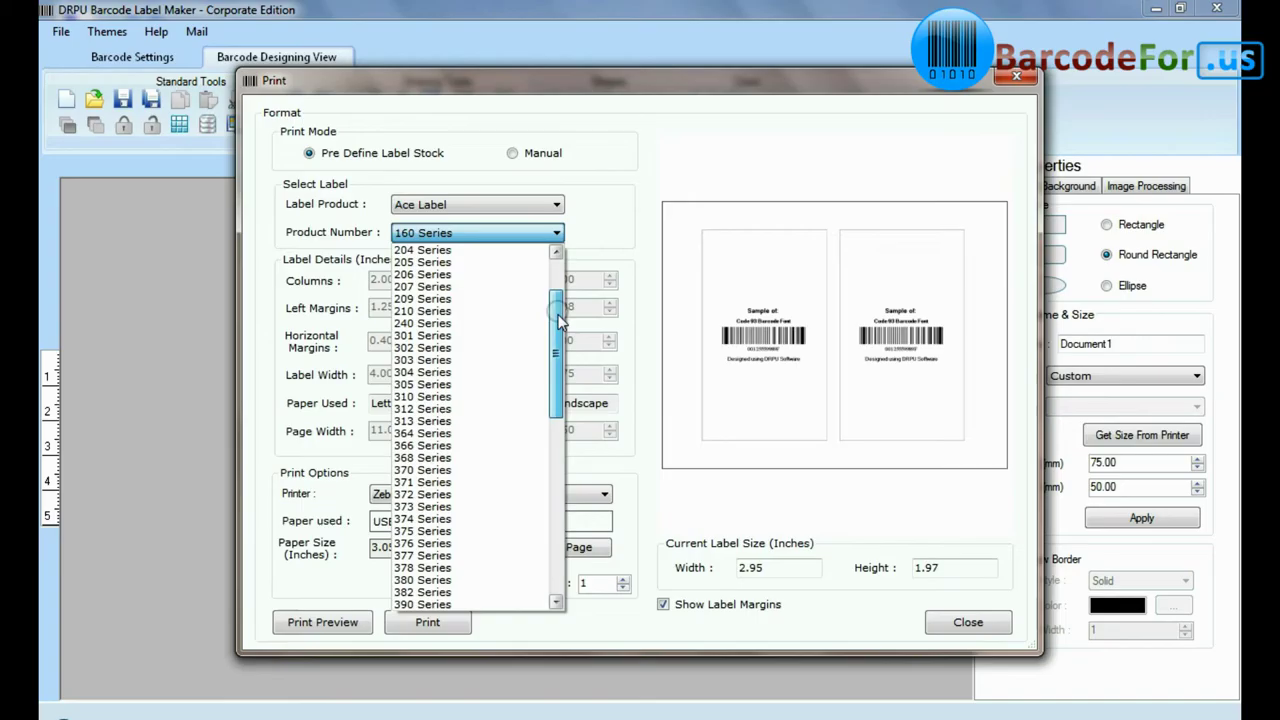
pyautogui.moveTo(556, 354); pyautogui.dragTo(557, 262)
pyautogui.click(463, 233)
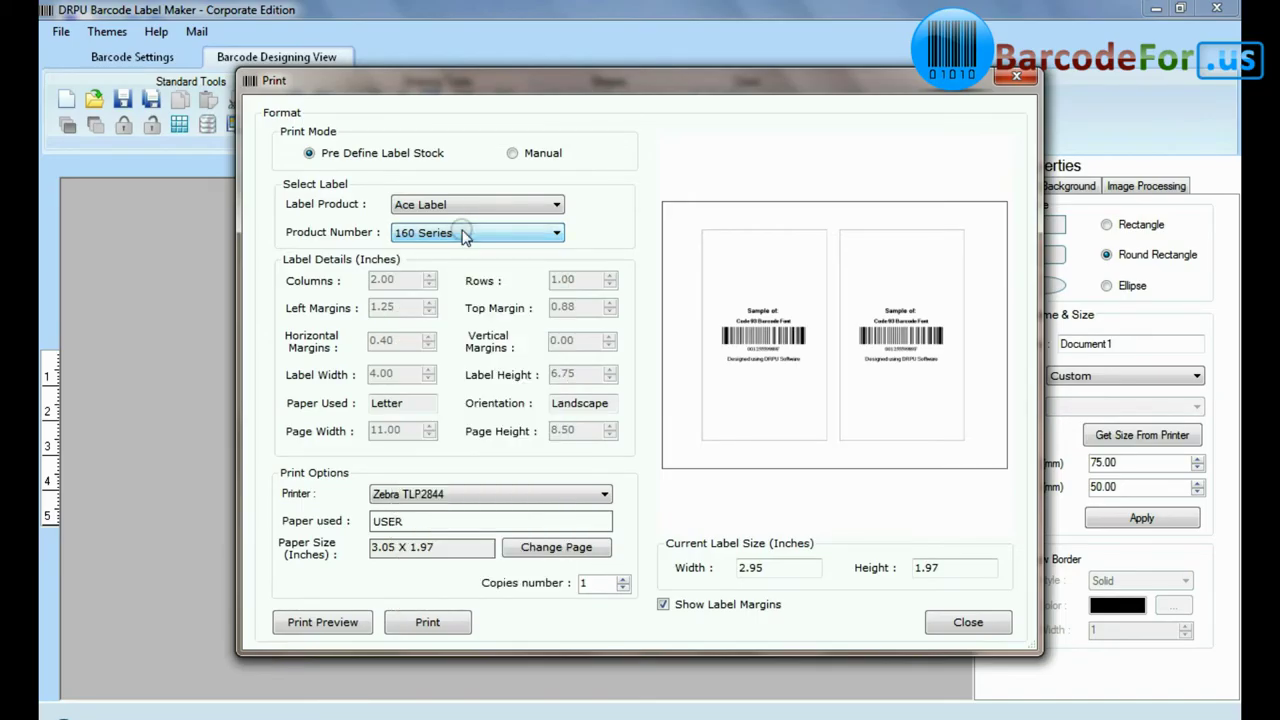
# - Switch to Manual print mode and select the HP LaserJet CP 1025 printer
pyautogui.click(512, 154)
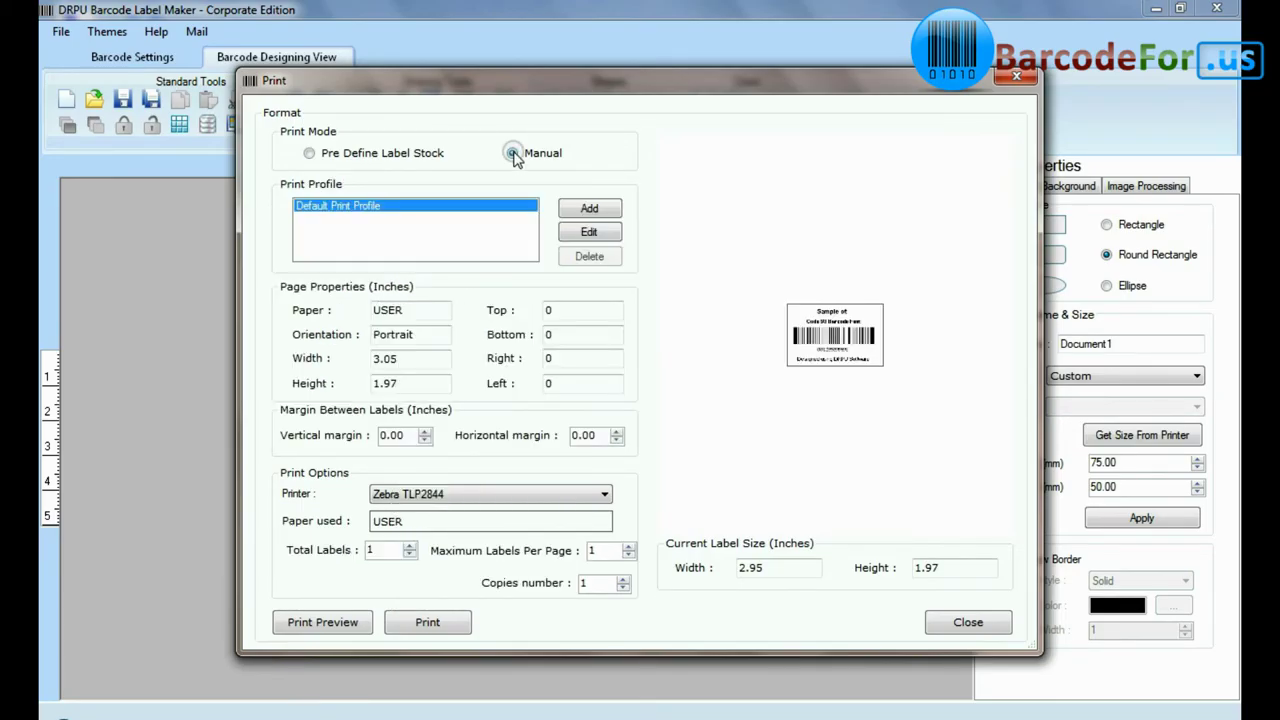
pyautogui.click(436, 508)
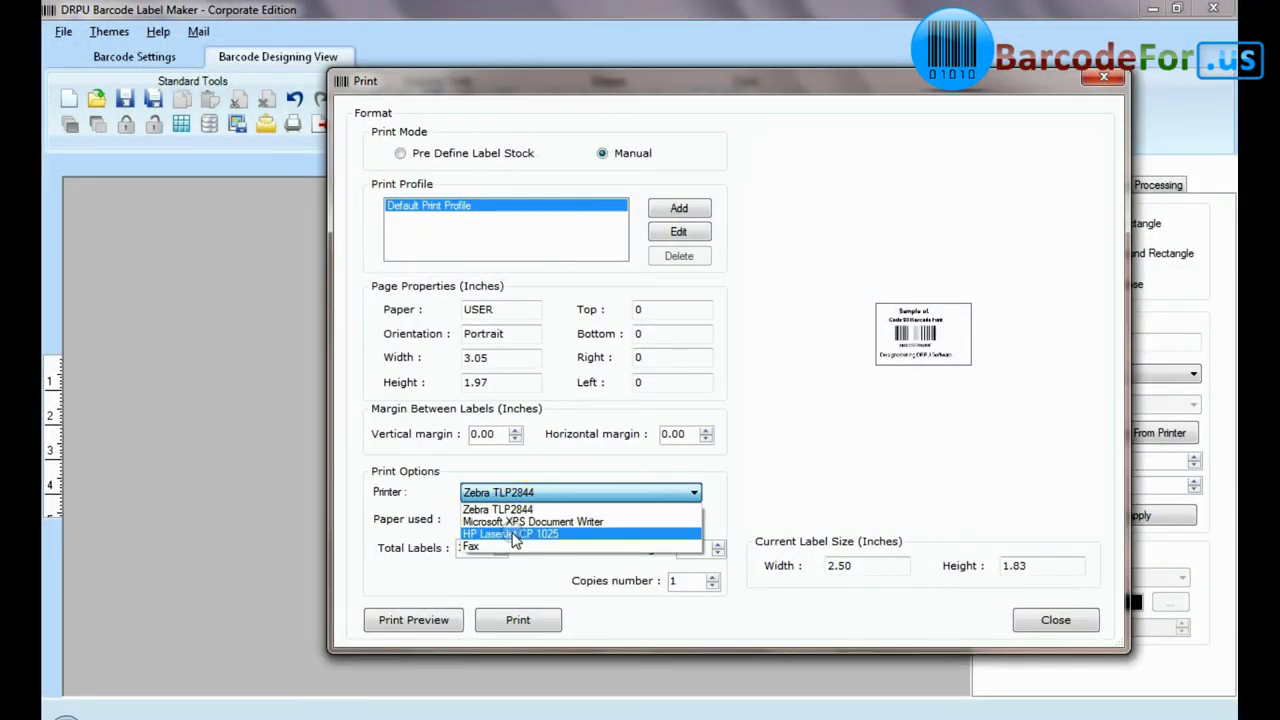
pyautogui.click(514, 537)
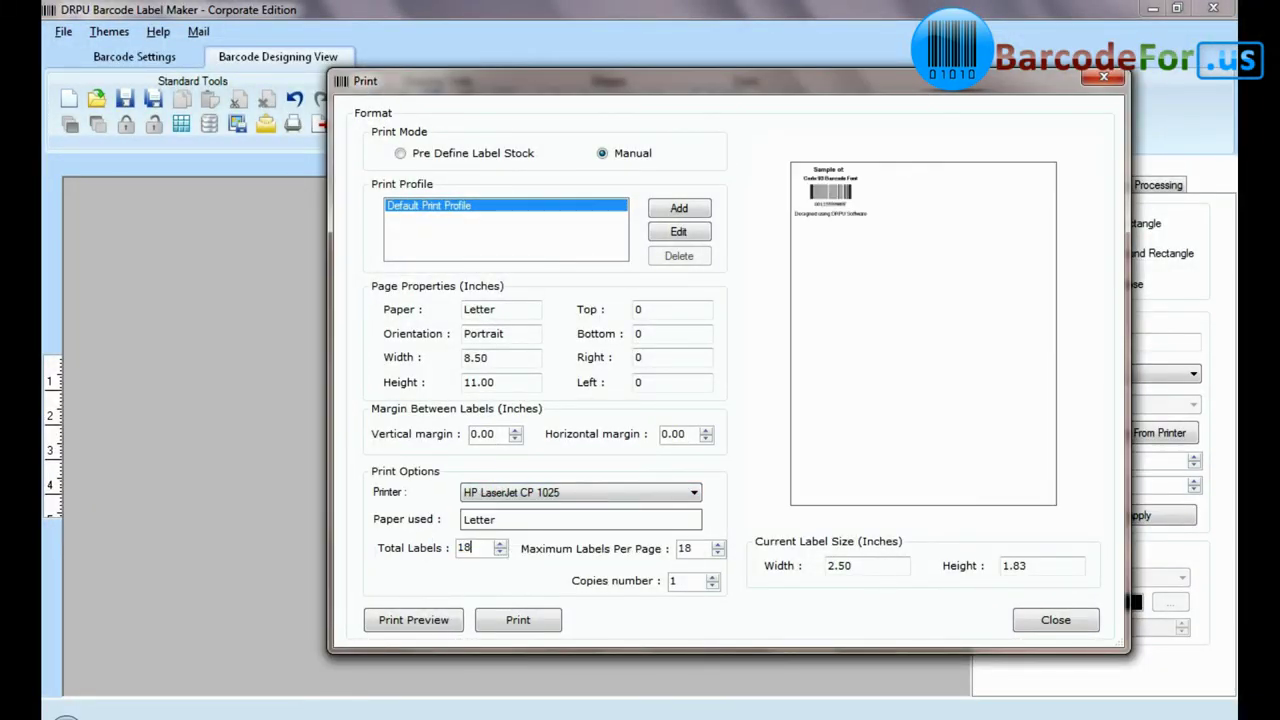
# - Widen the horizontal margin between label columns to 0.30 inch
pyautogui.click(706, 433)
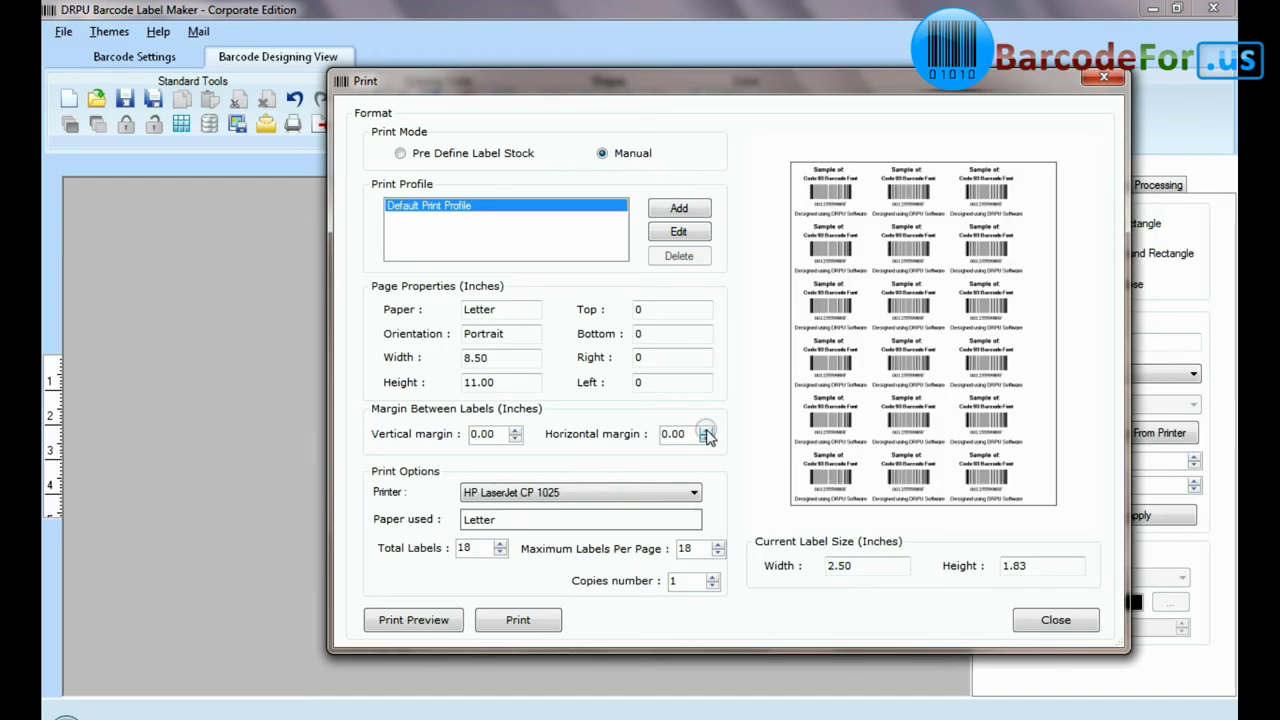
pyautogui.click(706, 430)
pyautogui.click(706, 430)
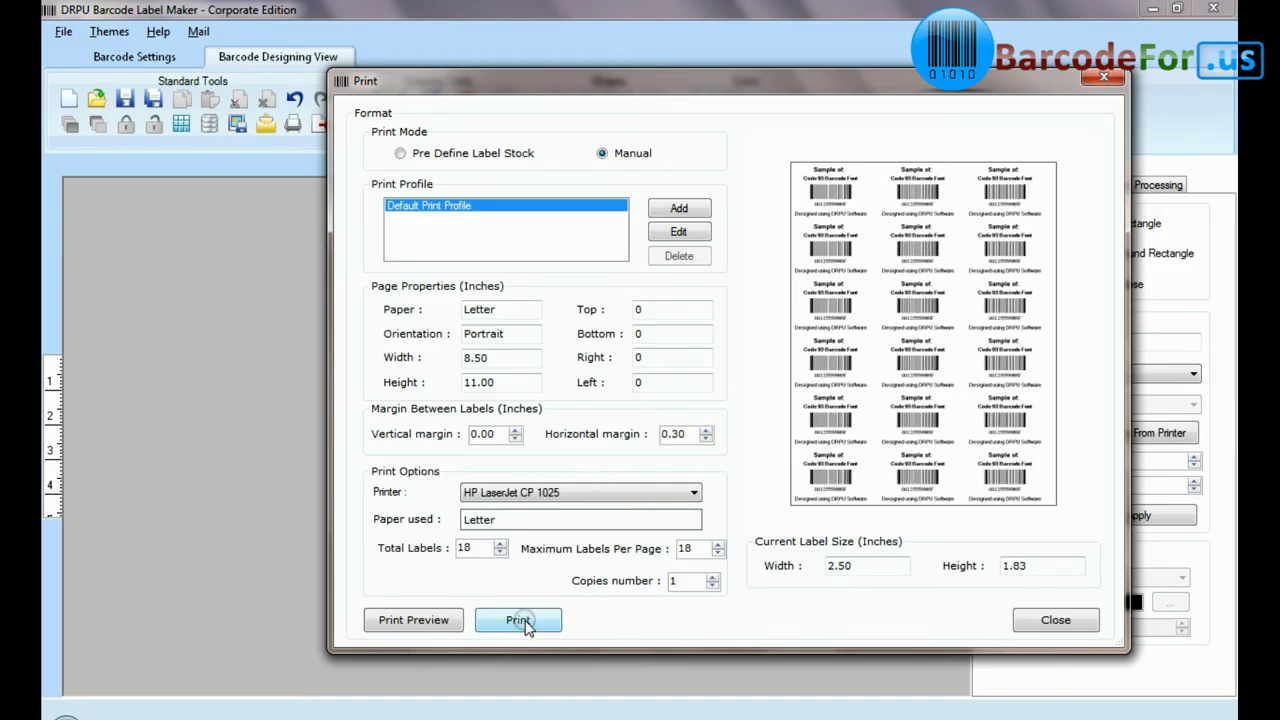